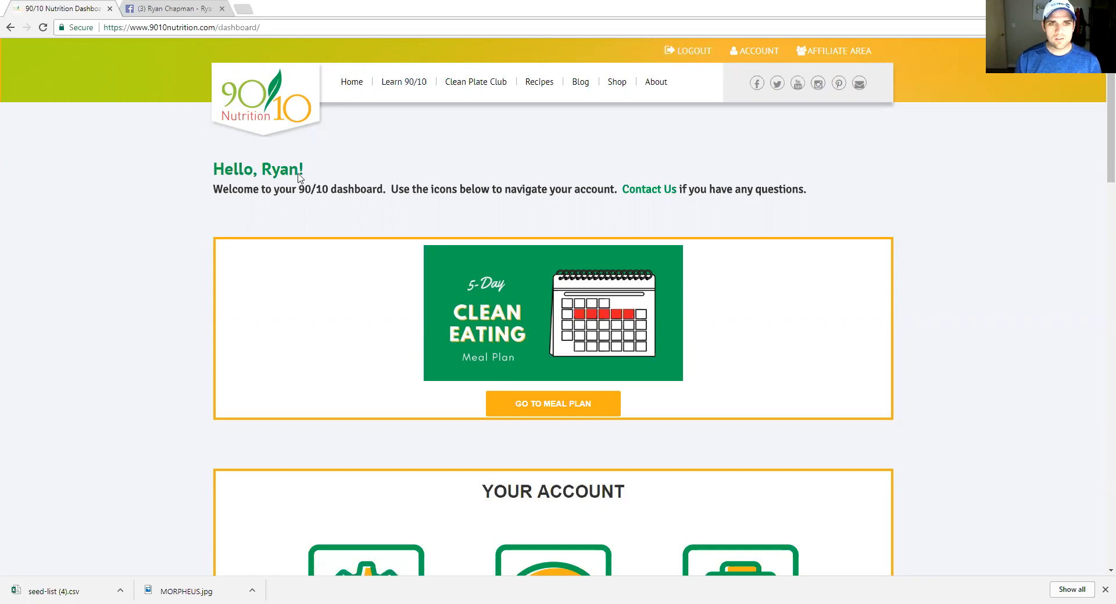
# Check the Your Account section's contact support and account cancellation links
pyautogui.scroll(-3, 204, 254)
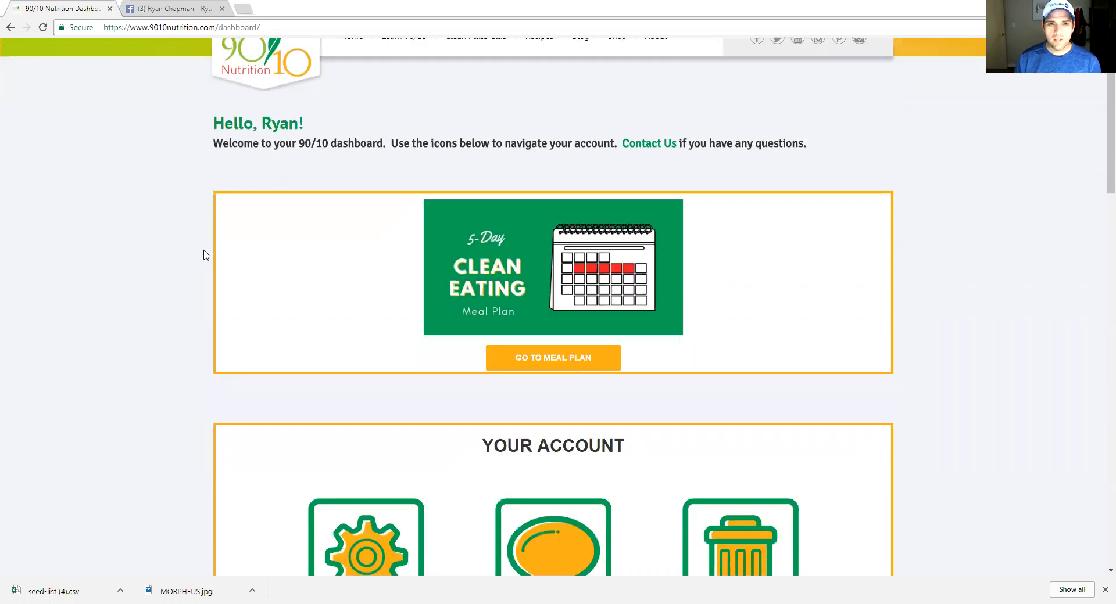
pyautogui.scroll(-2, 204, 254)
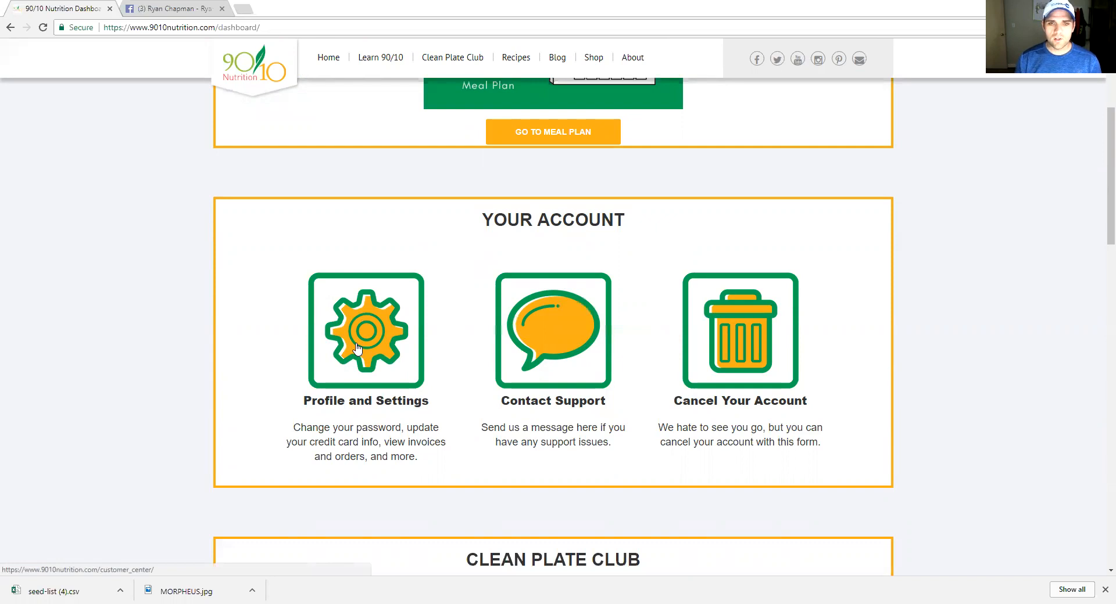
pyautogui.click(541, 344)
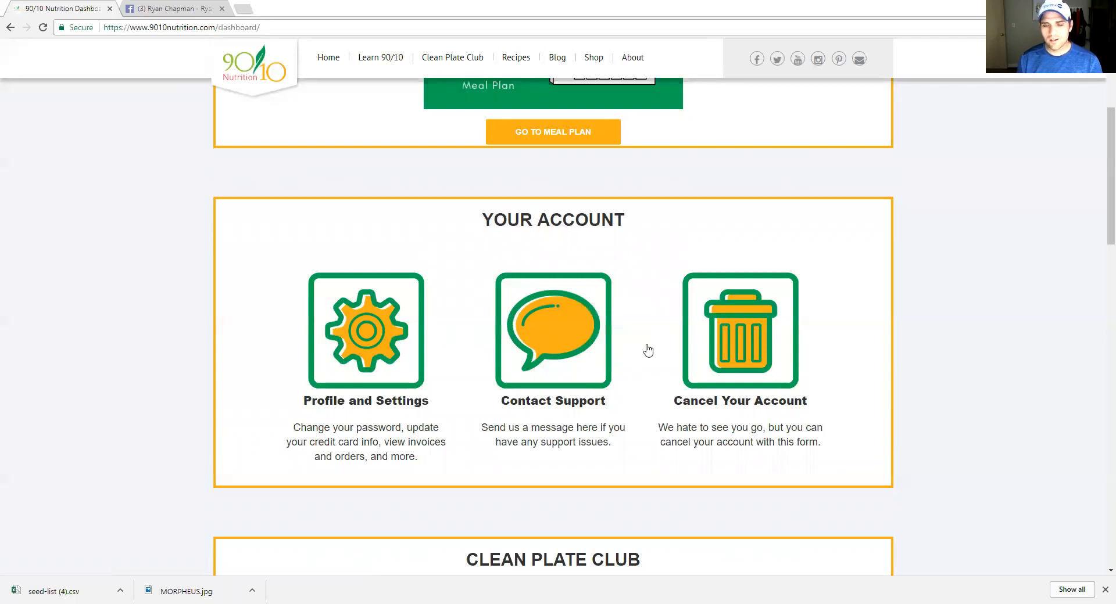
pyautogui.click(738, 354)
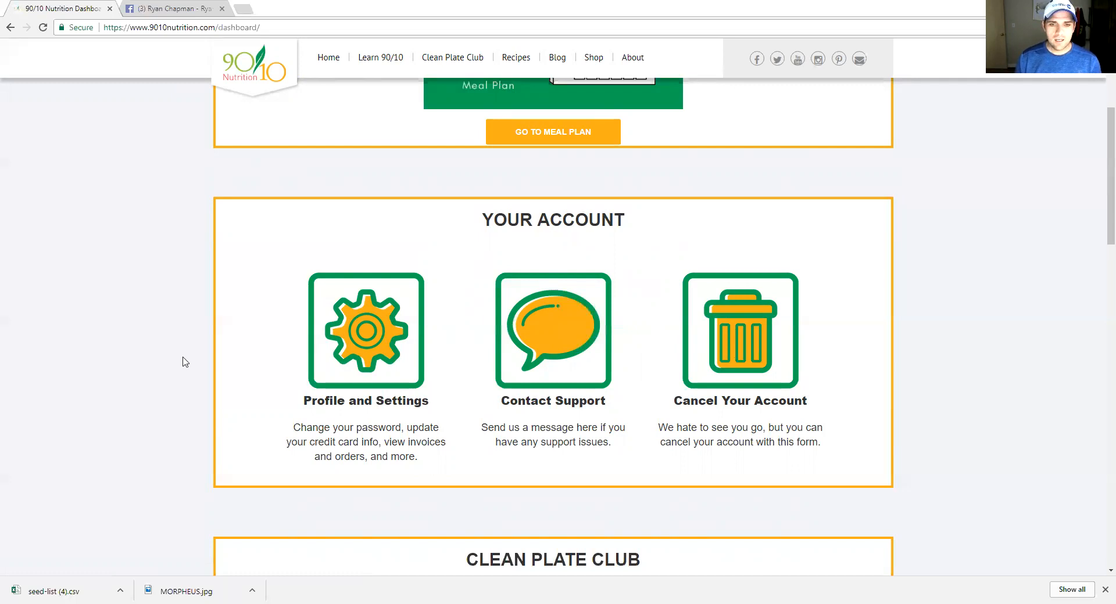
# Scroll through the Clean Plate Club member tools on the dashboard
pyautogui.scroll(-5, 181, 354)
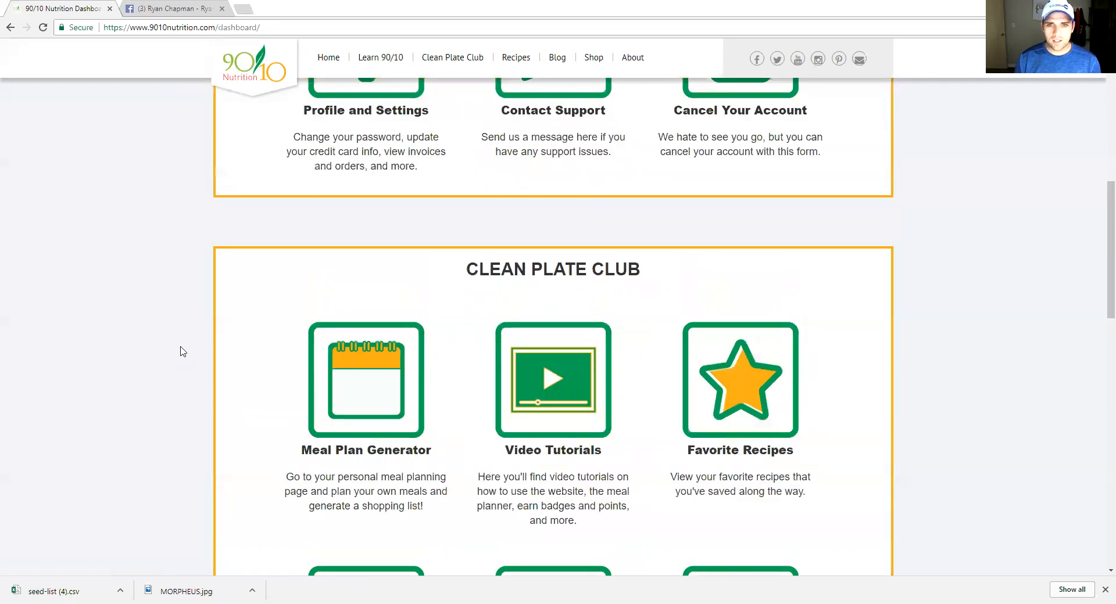
pyautogui.scroll(-3, 180, 350)
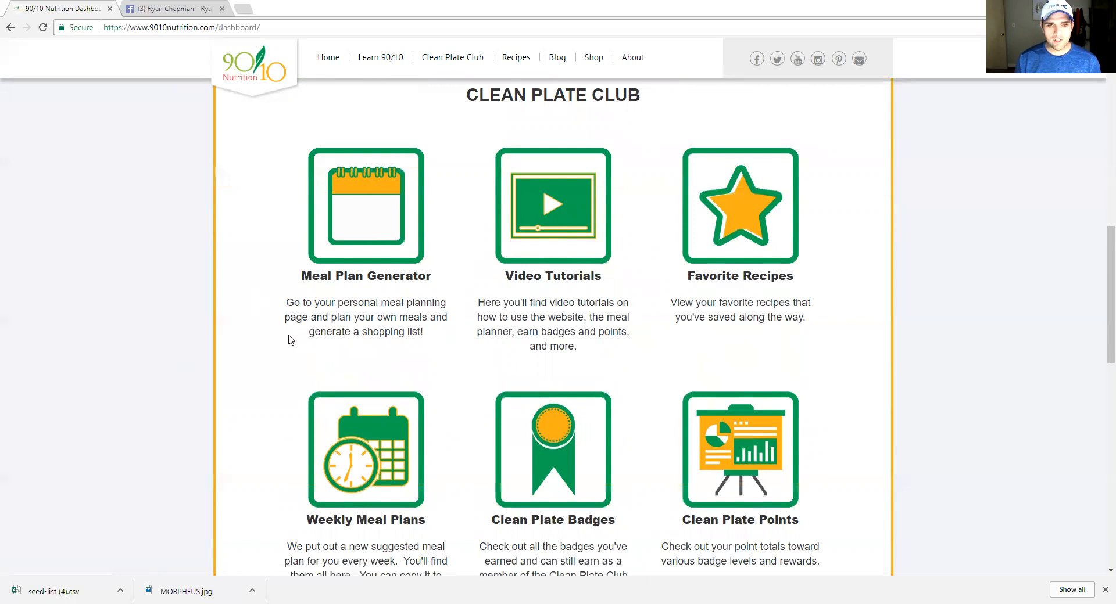
pyautogui.scroll(-1, 297, 367)
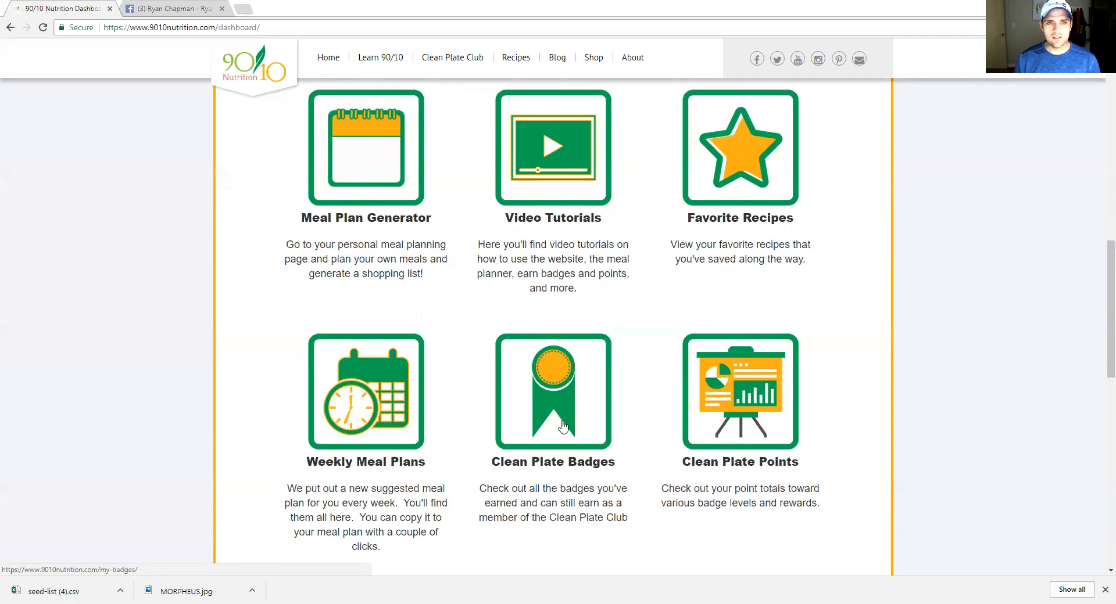
pyautogui.scroll(1, 469, 343)
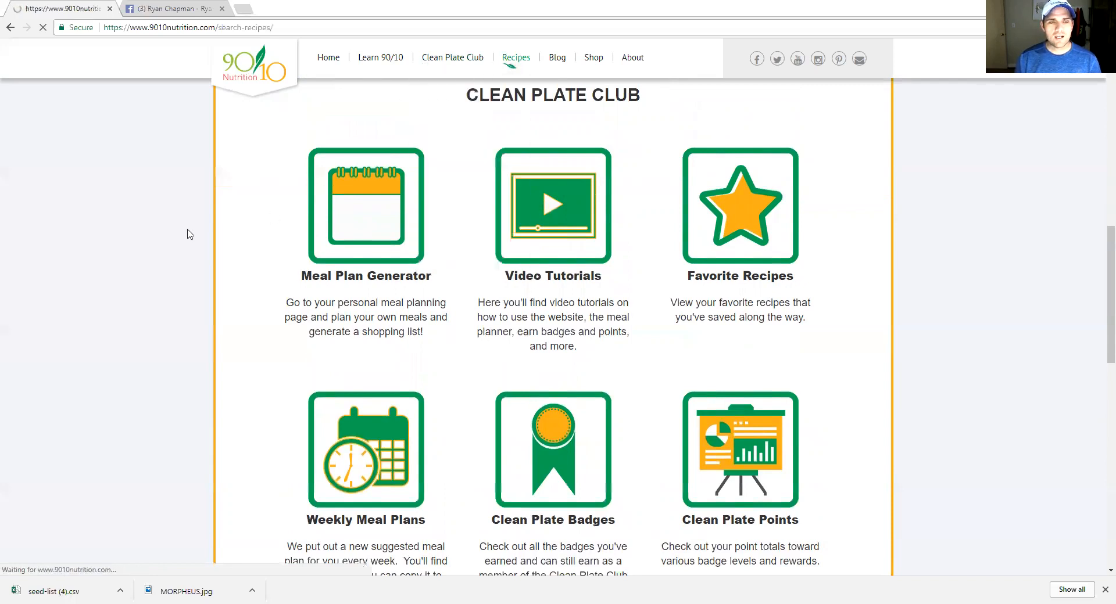
# Let Search Recipes finish loading, then scroll through the recipe cards and back to the top
pyautogui.click(270, 26)
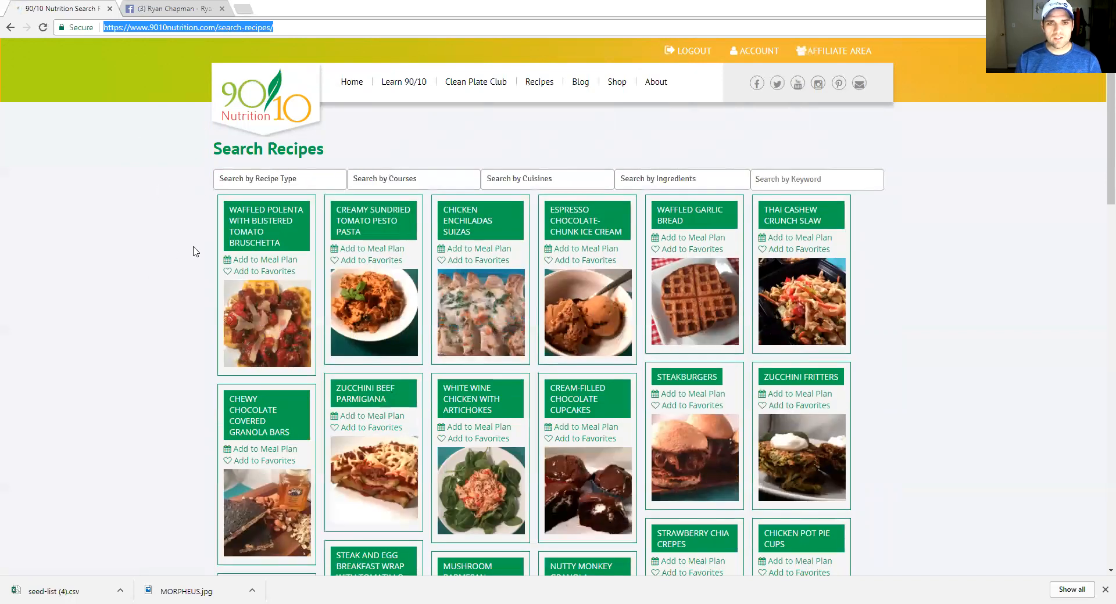
pyautogui.scroll(-5, 196, 254)
pyautogui.scroll(-2, 195, 254)
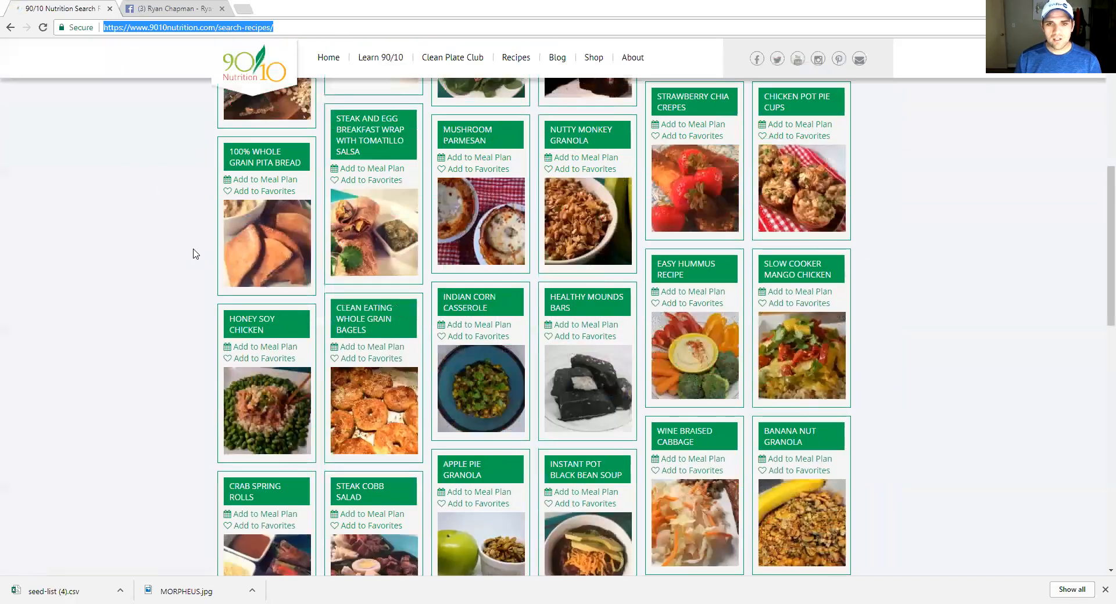
pyautogui.scroll(-5, 196, 254)
pyautogui.scroll(15, 196, 254)
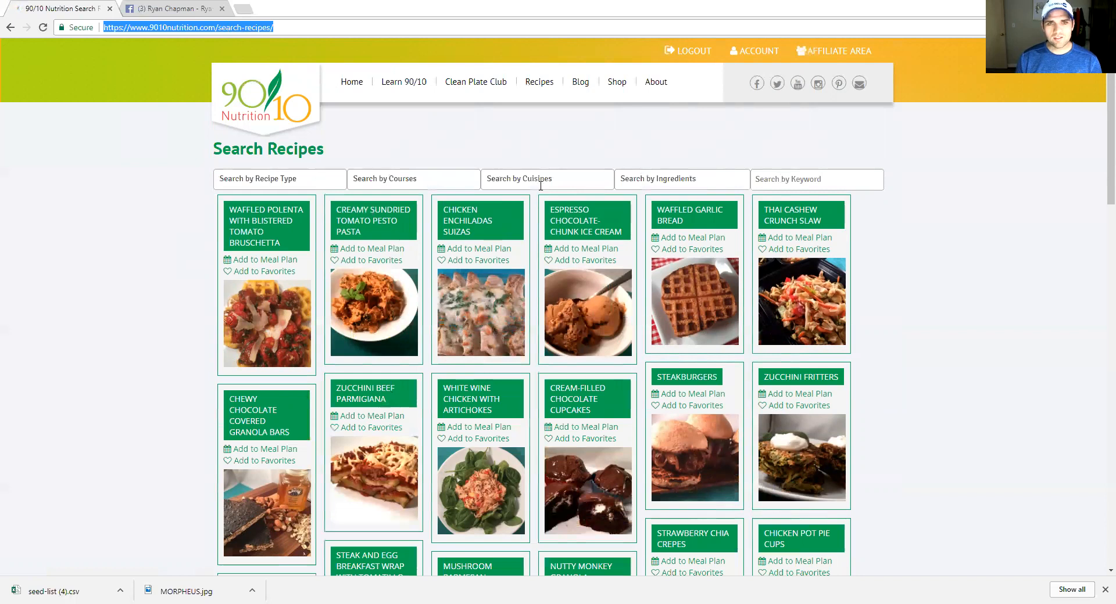
# Browse the recipe type and course filter lists
pyautogui.click(311, 178)
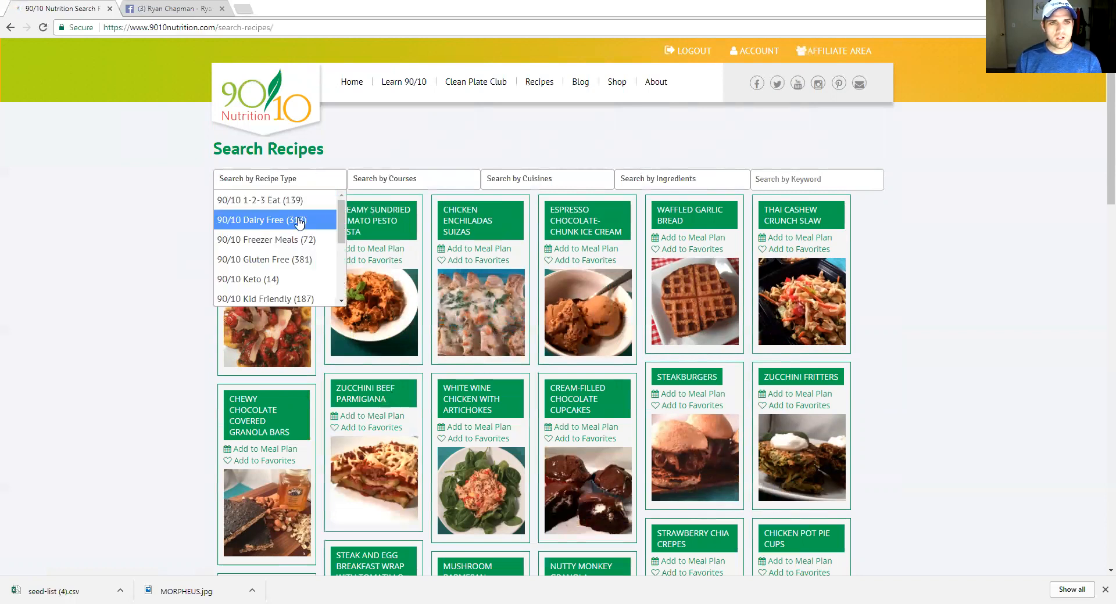
pyautogui.scroll(-1, 293, 262)
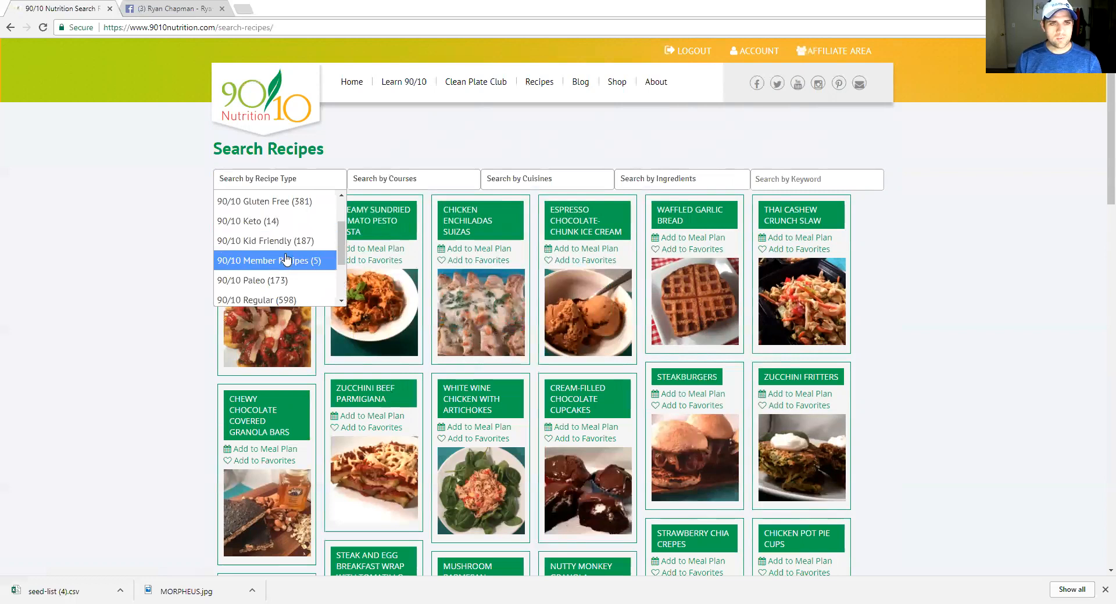
pyautogui.scroll(-1, 273, 267)
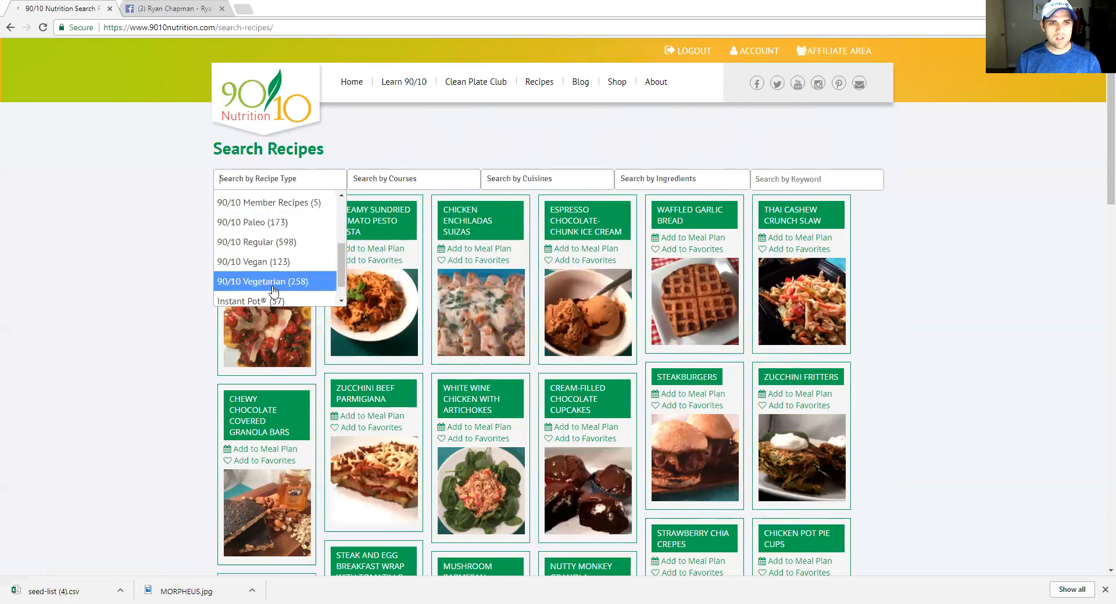
pyautogui.scroll(-1, 273, 291)
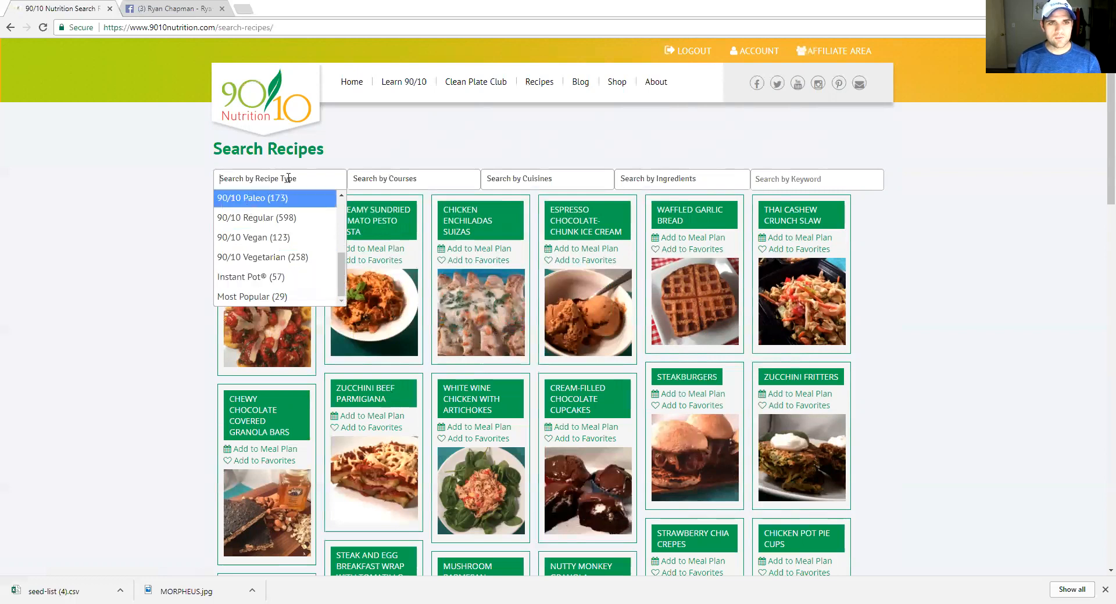
pyautogui.click(405, 180)
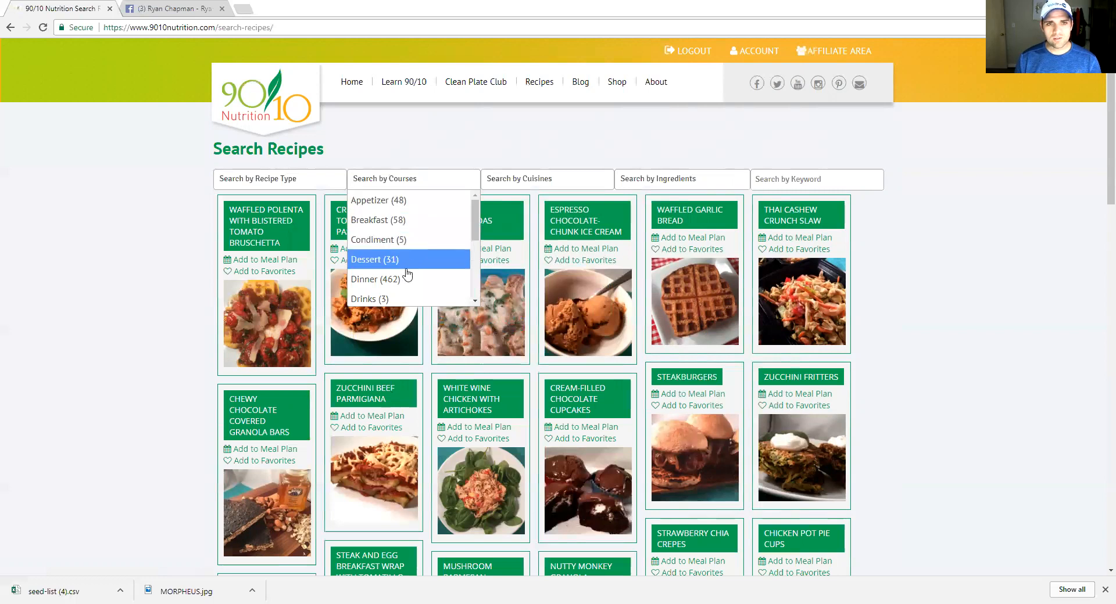
pyautogui.scroll(-1, 406, 270)
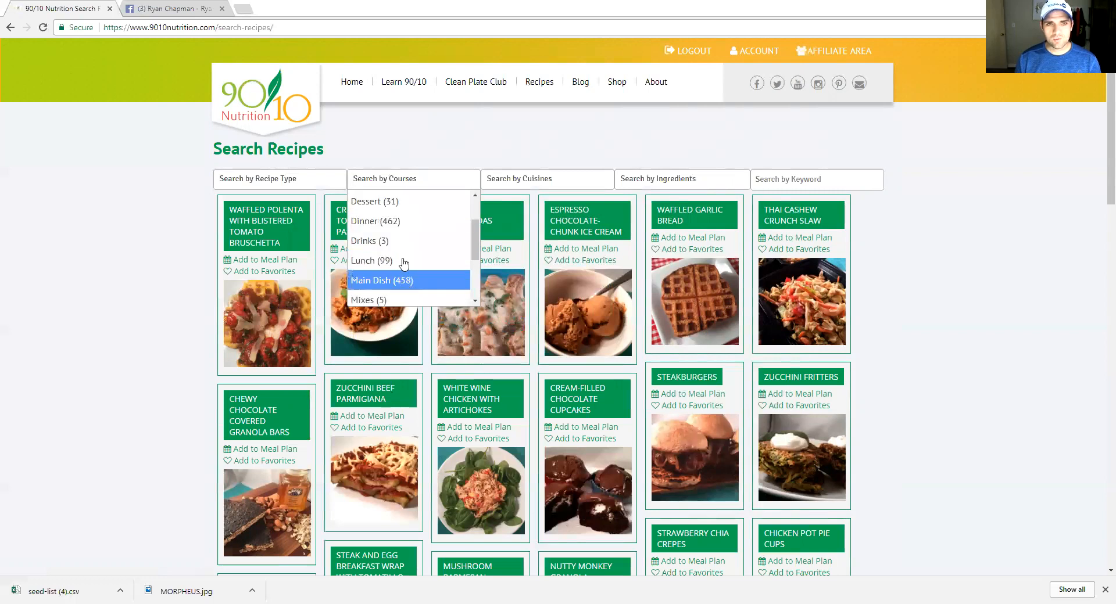
pyautogui.scroll(-1, 410, 281)
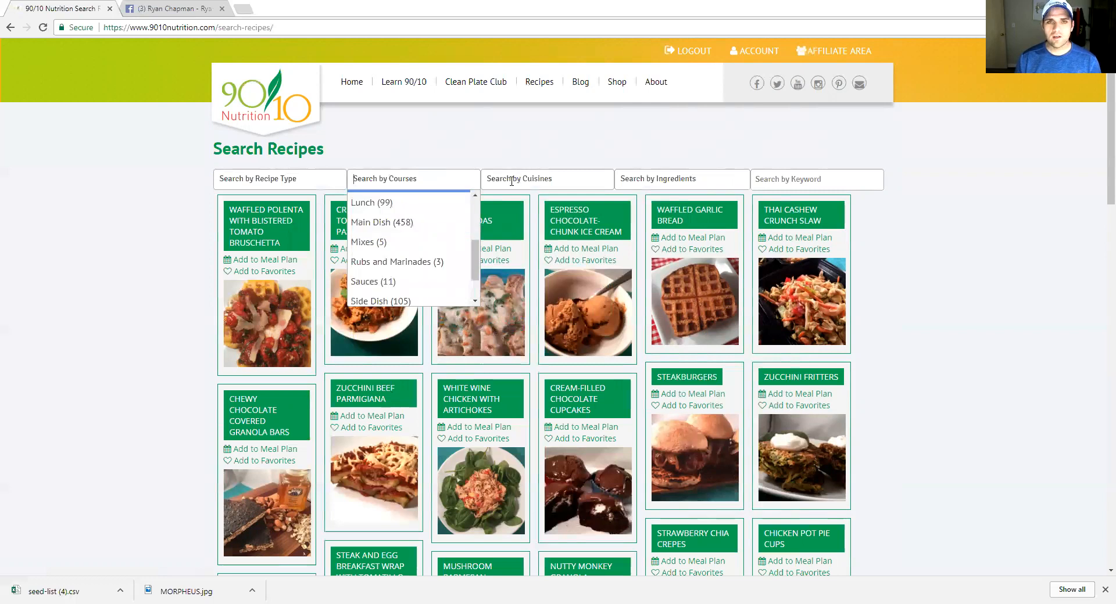
# Browse the cuisine filter list
pyautogui.click(512, 180)
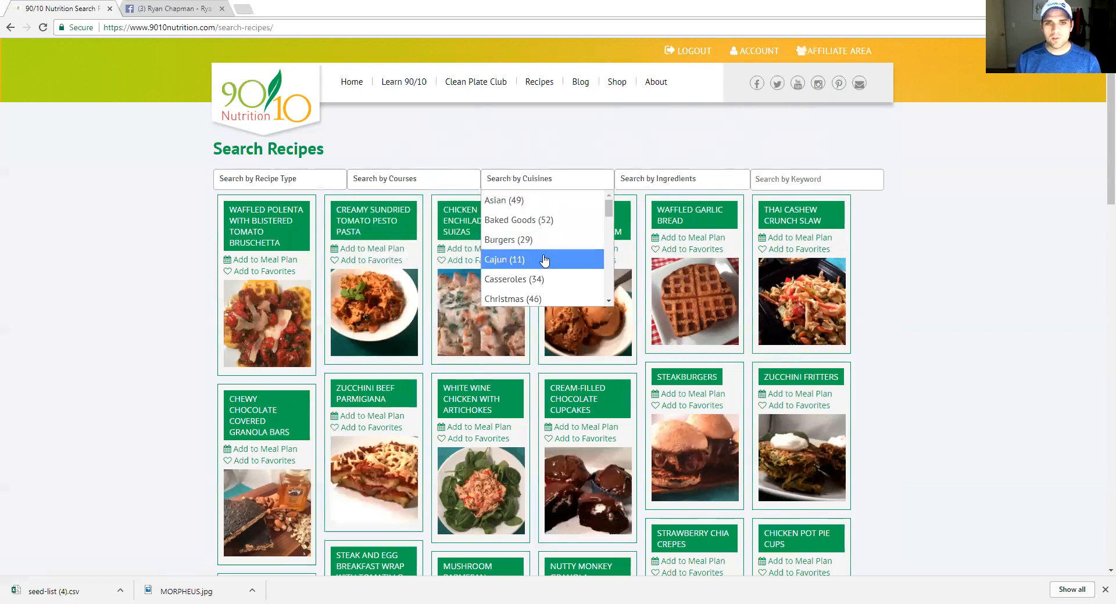
pyautogui.scroll(-1, 545, 261)
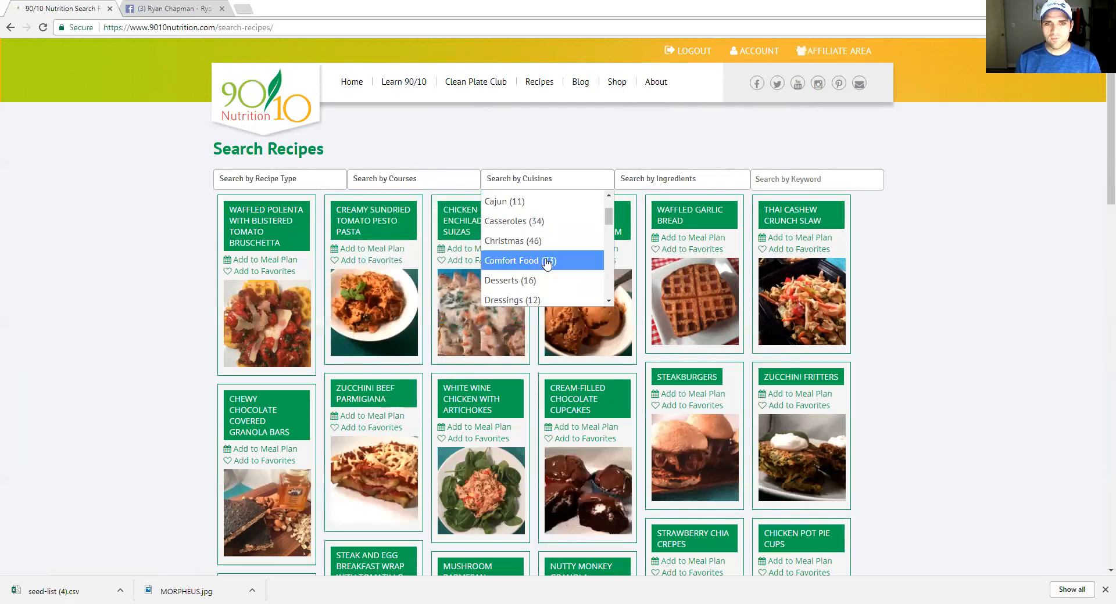
pyautogui.scroll(-3, 547, 268)
pyautogui.scroll(-5, 548, 271)
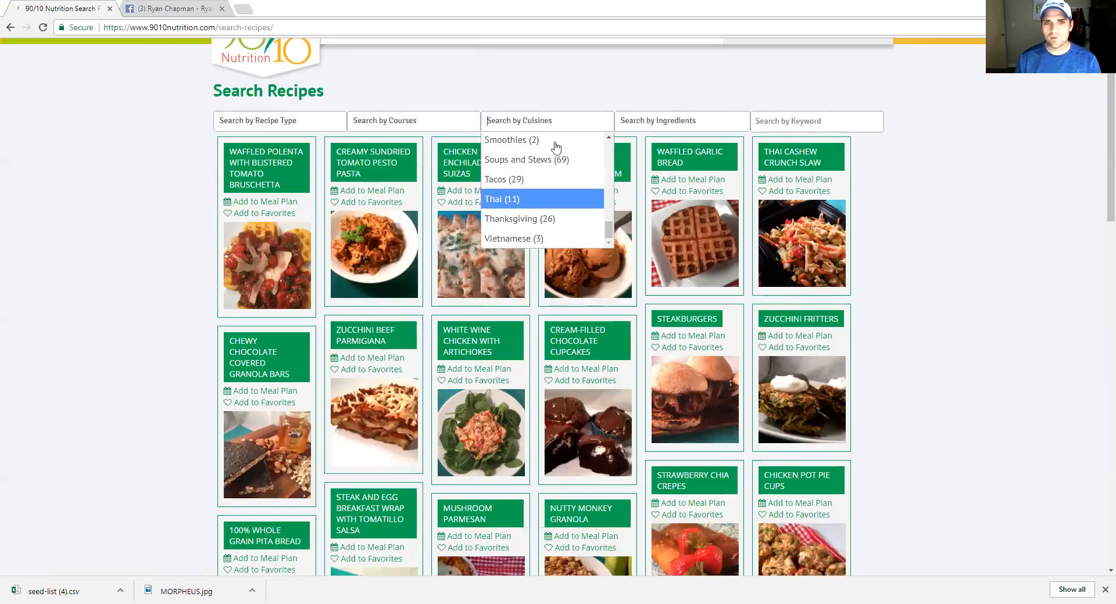
pyautogui.scroll(-2, 651, 180)
pyautogui.scroll(3, 652, 173)
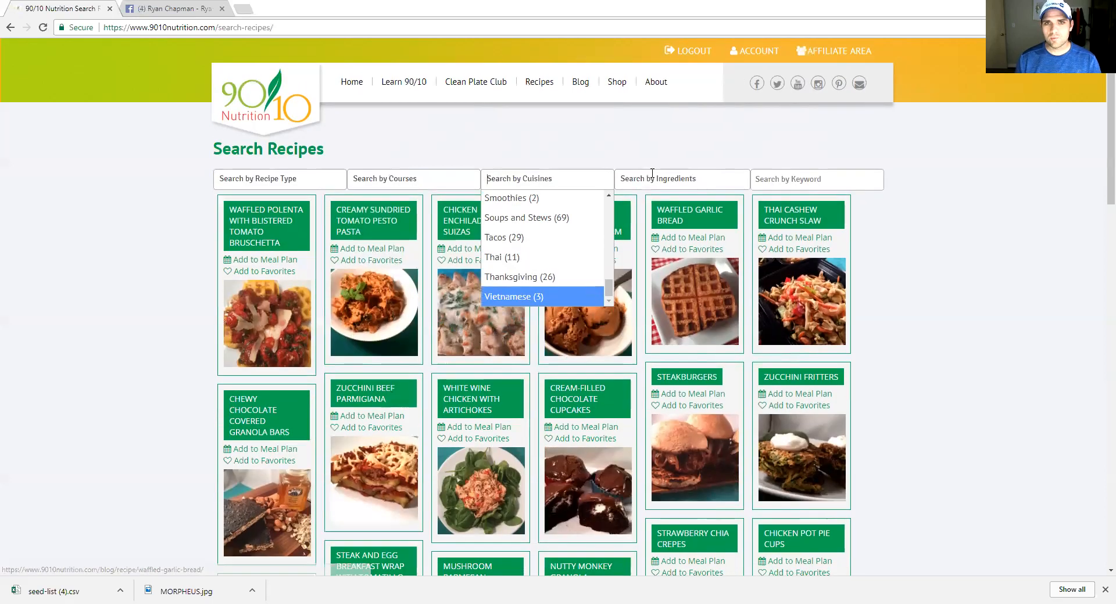
# Show the Search by Ingredients options, such as 100% Whole Grain Bread (40)
pyautogui.click(649, 181)
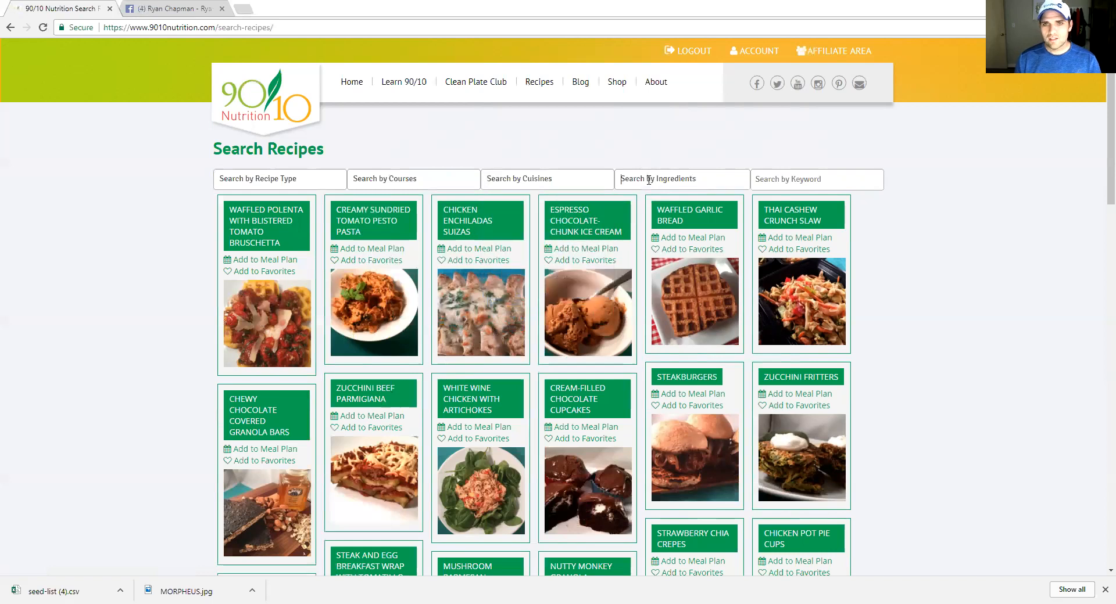
pyautogui.scroll(-3, 650, 225)
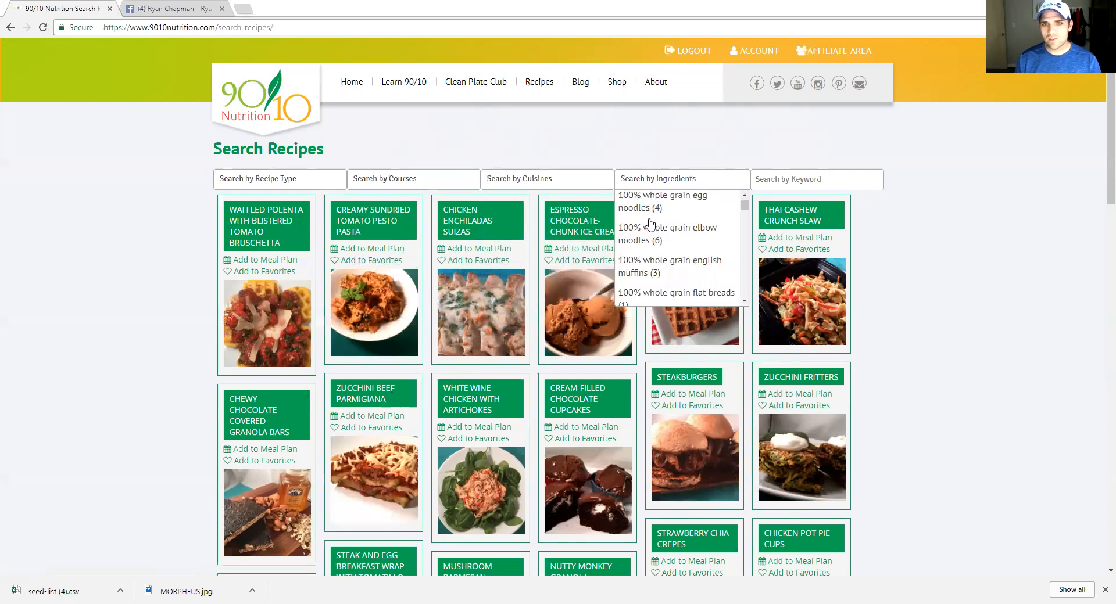
pyautogui.scroll(-5, 650, 226)
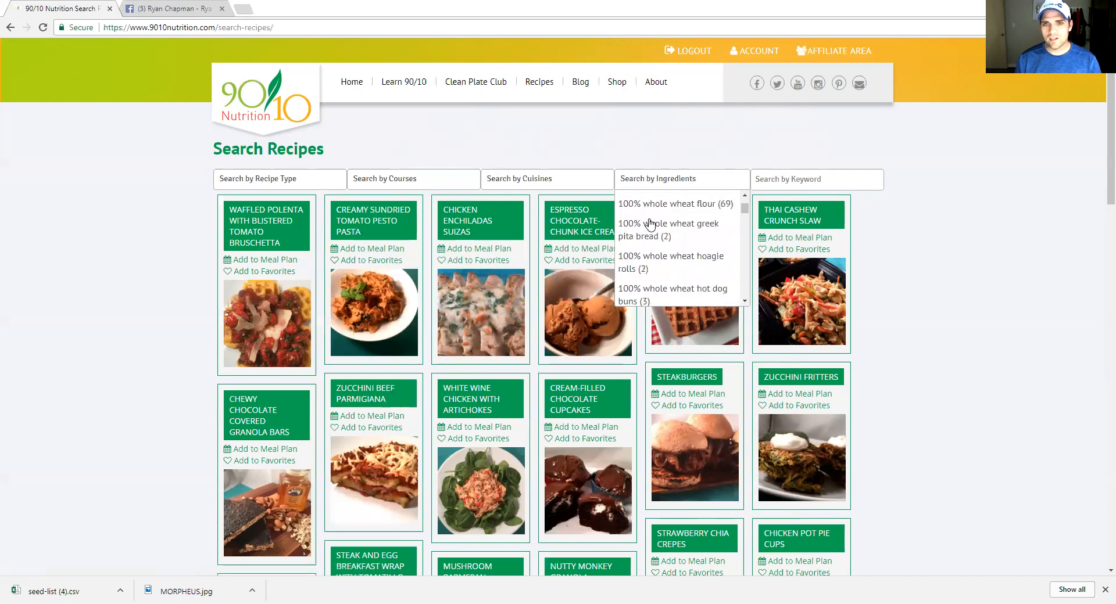
pyautogui.scroll(6, 650, 225)
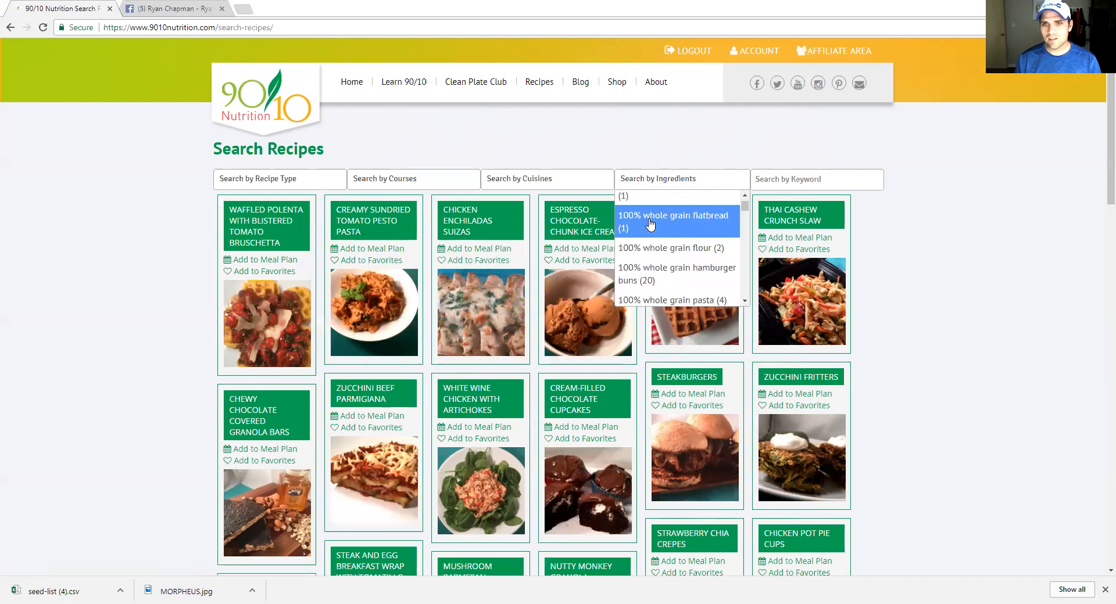
pyautogui.scroll(2, 649, 224)
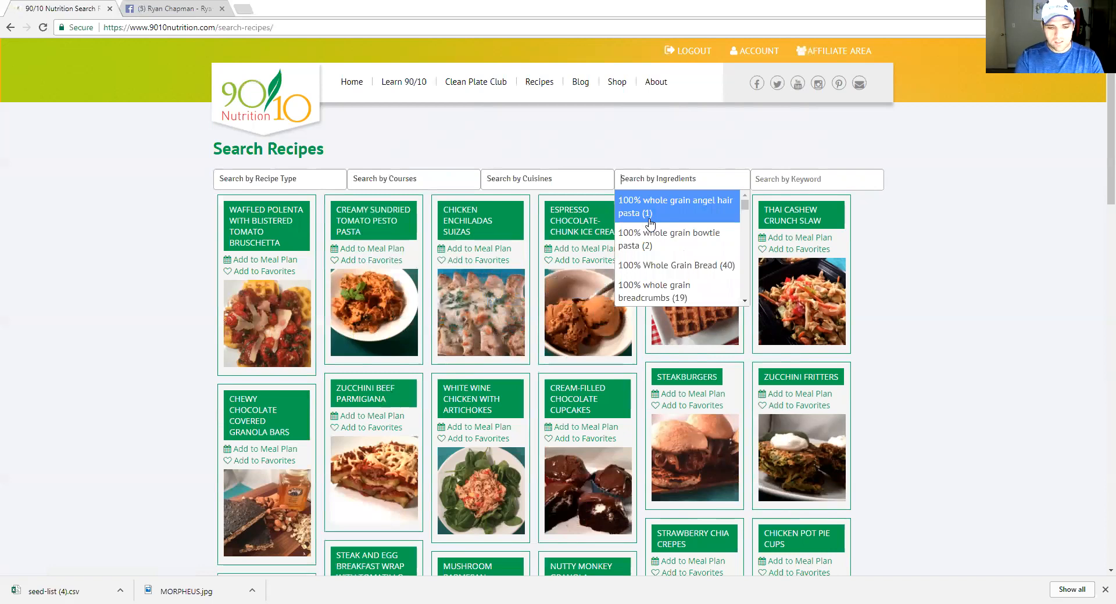
# Look up 'brocc' in the ingredient filter, then close the broccoli suggestions
pyautogui.write('brocc')
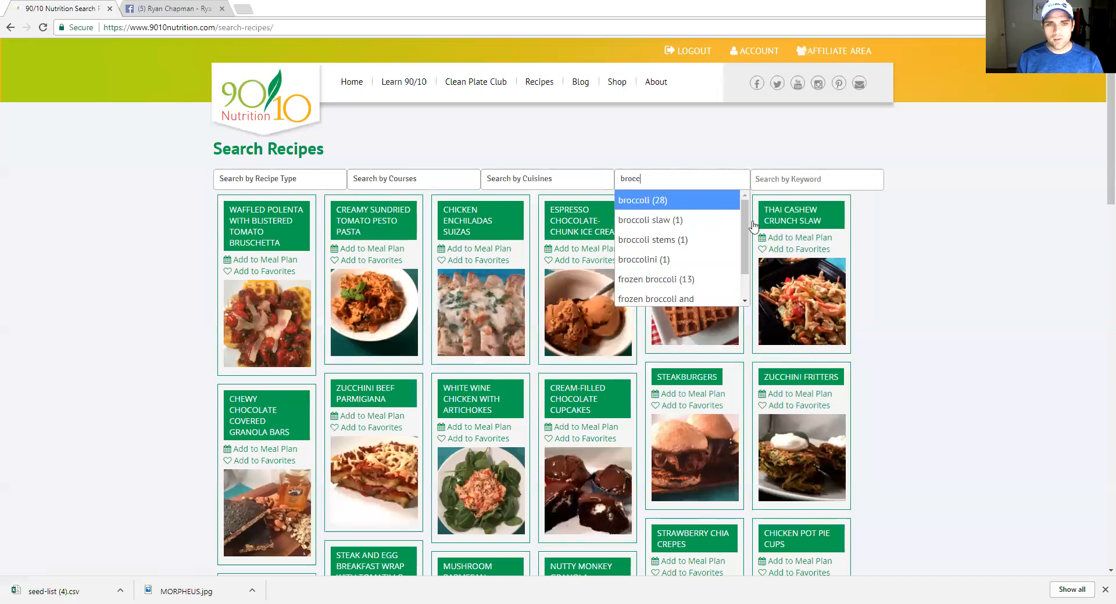
pyautogui.press('Down')
pyautogui.press('Down')
pyautogui.press('Down')
pyautogui.press('Down')
pyautogui.click(781, 178)
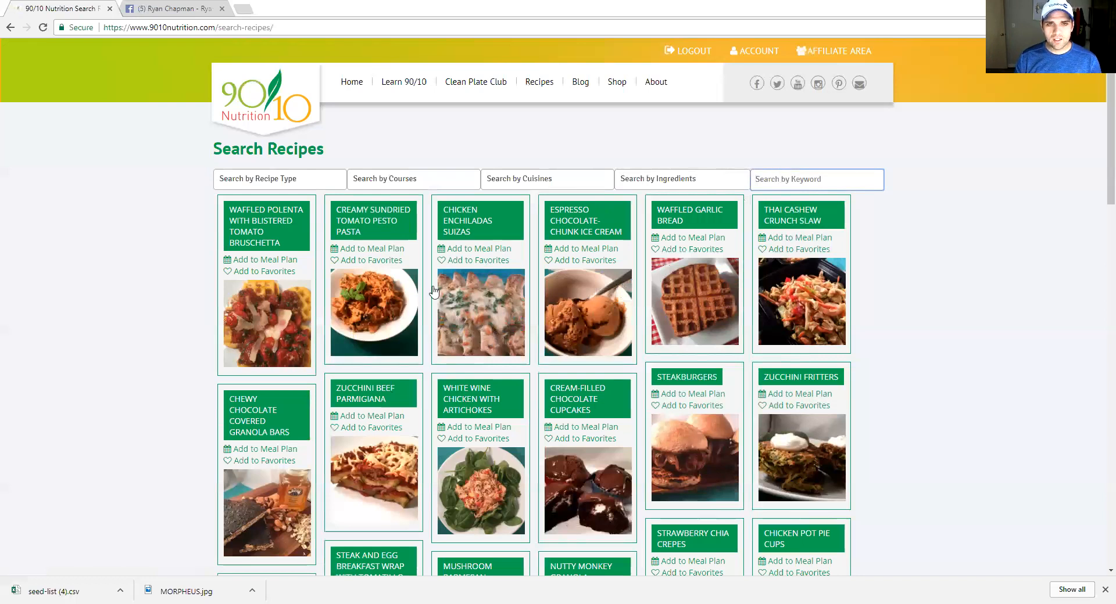
# Try Add to Meal Plan on Chicken Enchiladas Suizas, cancel, then open its recipe page
pyautogui.click(440, 251)
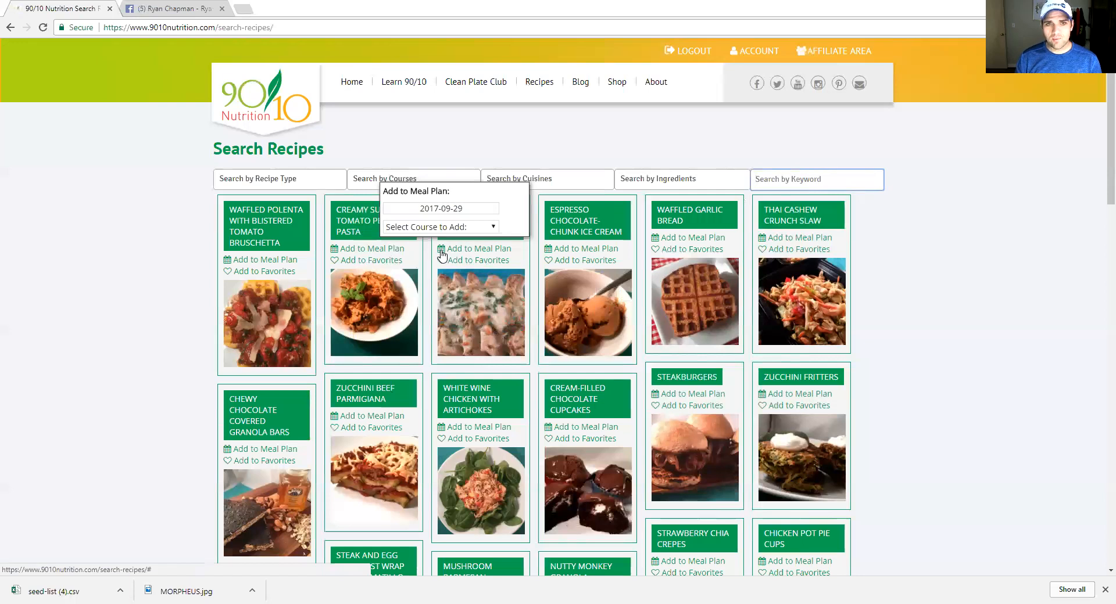
pyautogui.click(454, 231)
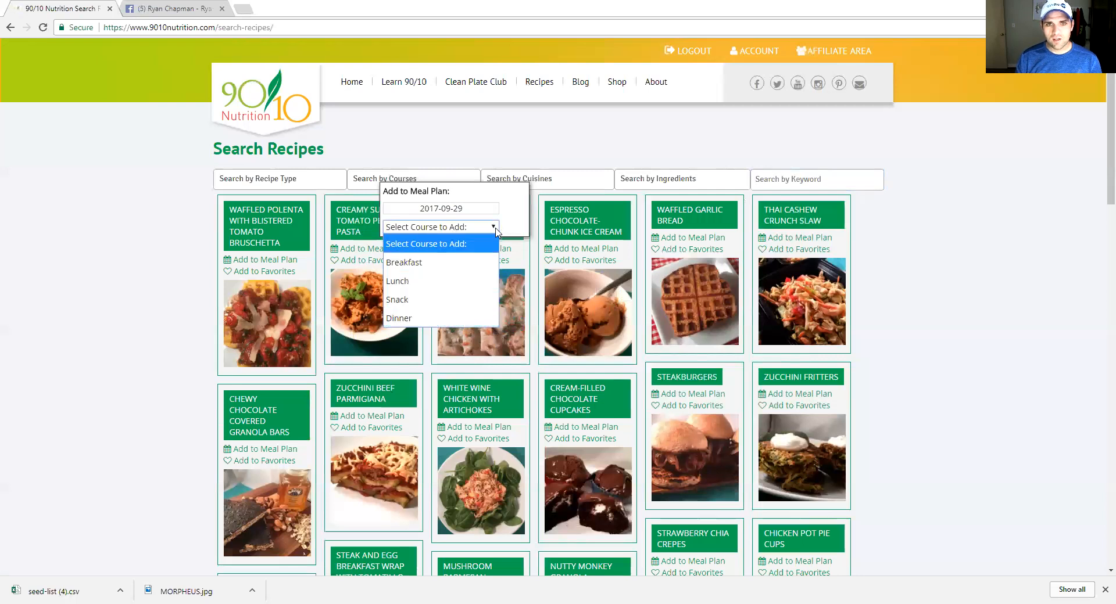
pyautogui.click(154, 247)
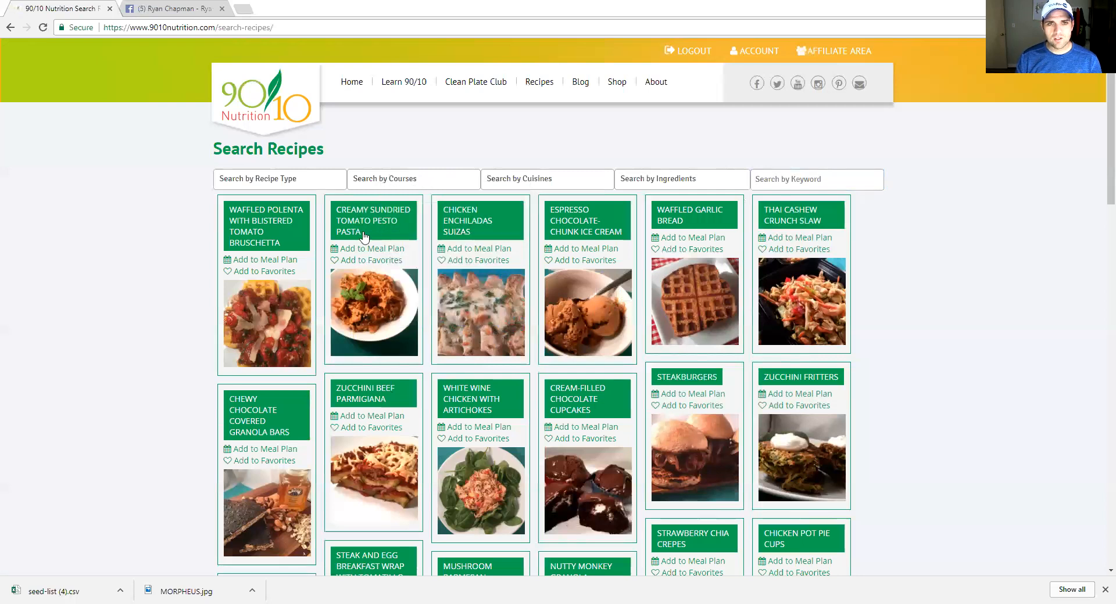
pyautogui.click(463, 215)
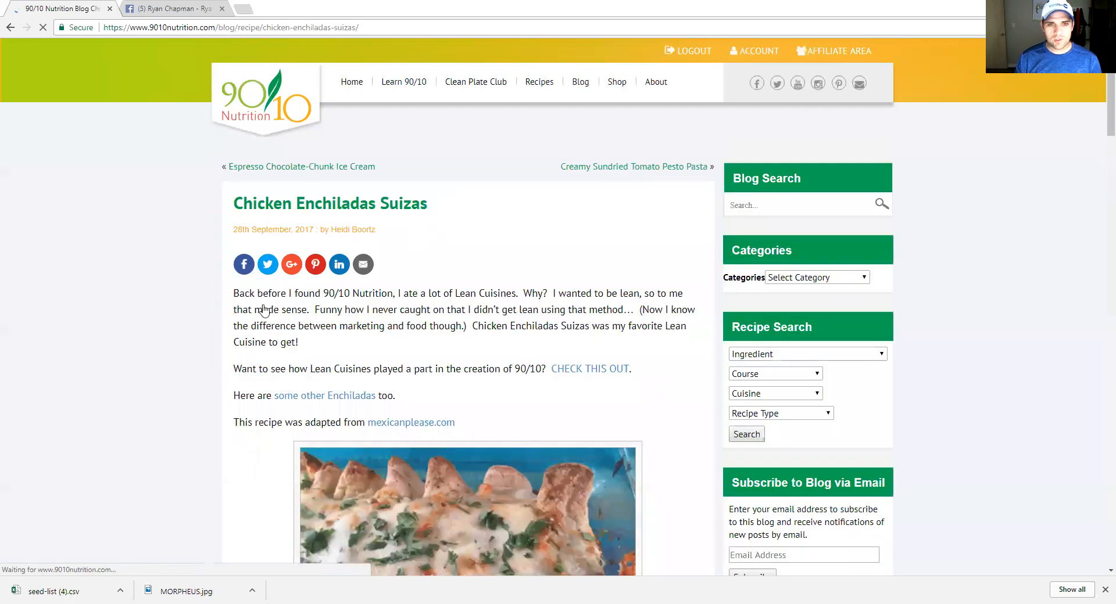
# Try the enchiladas recipe card's calendar icon, then show the Clean Plate Club menu
pyautogui.scroll(-3, 200, 317)
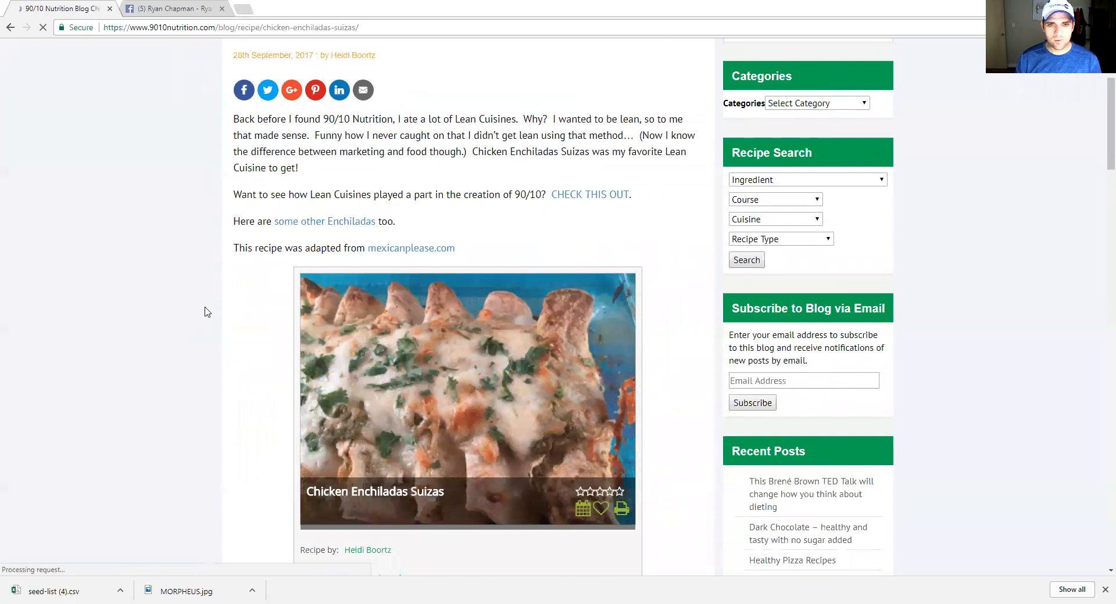
pyautogui.scroll(-1, 203, 311)
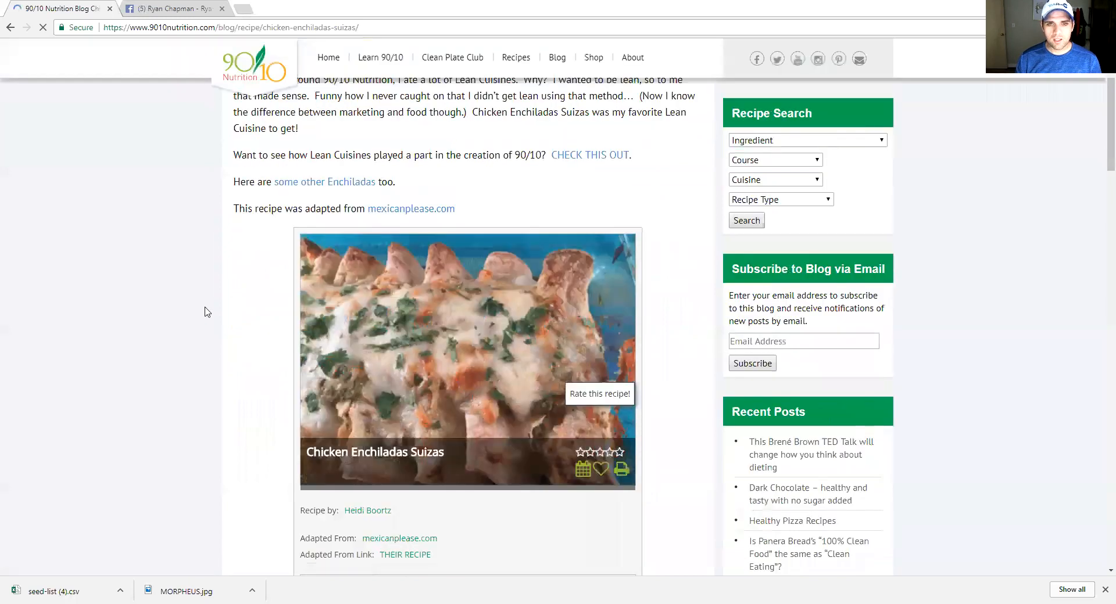
pyautogui.click(583, 471)
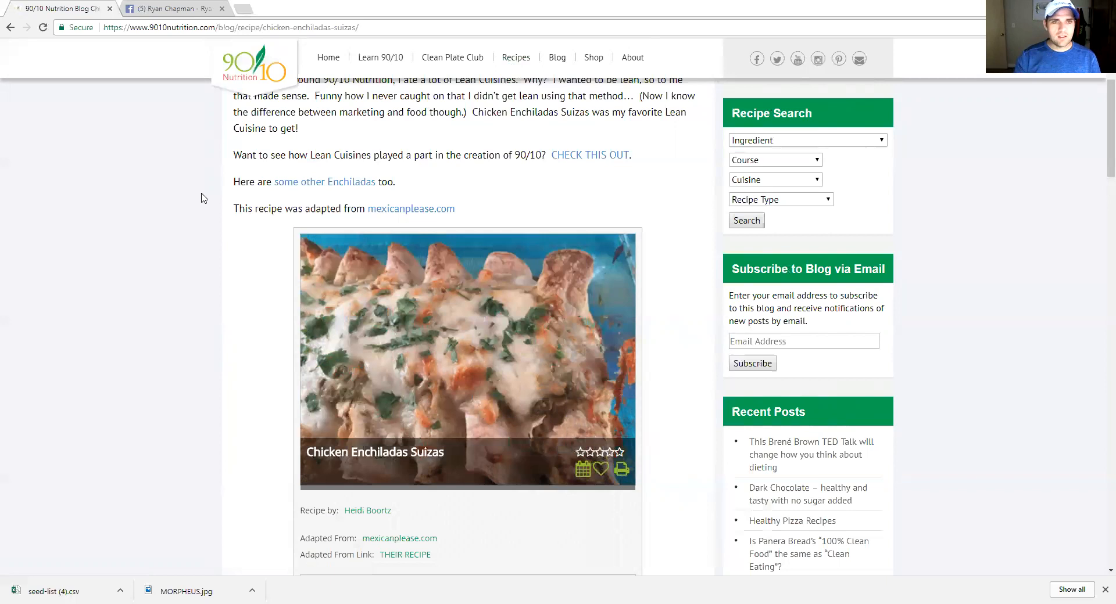
pyautogui.moveTo(459, 64)
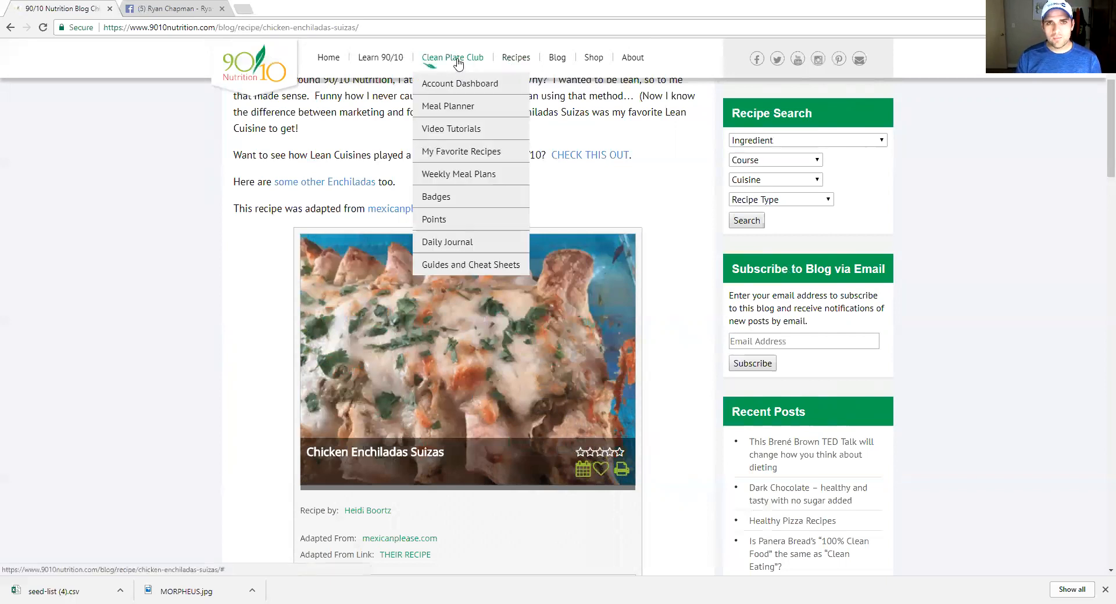
# Open the Meal Planner and filter the Add Recipe list with 'spaghett'
pyautogui.click(456, 108)
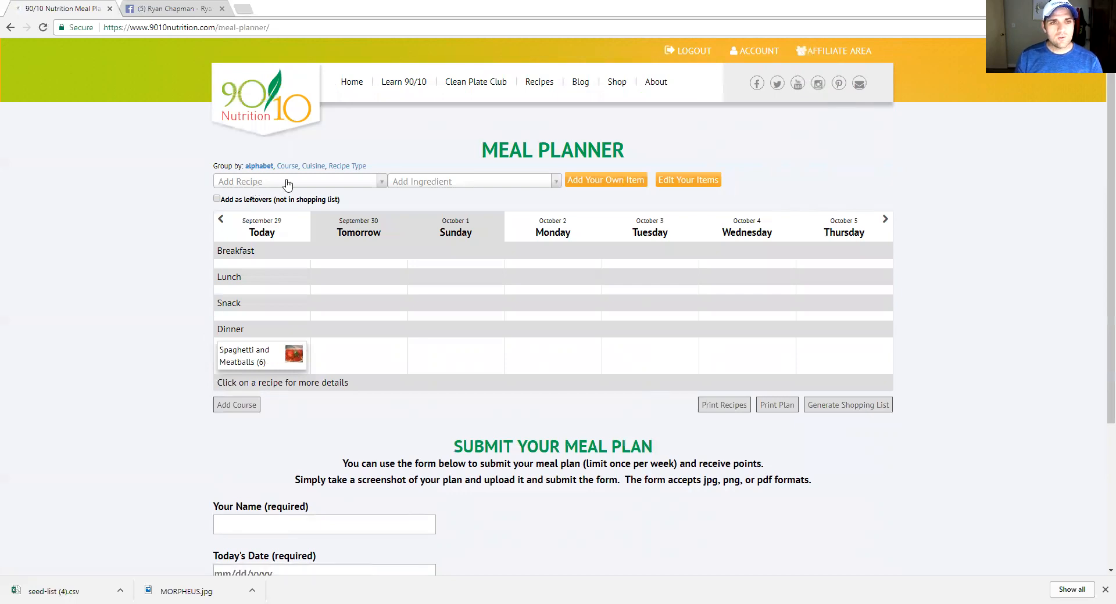
pyautogui.click(363, 181)
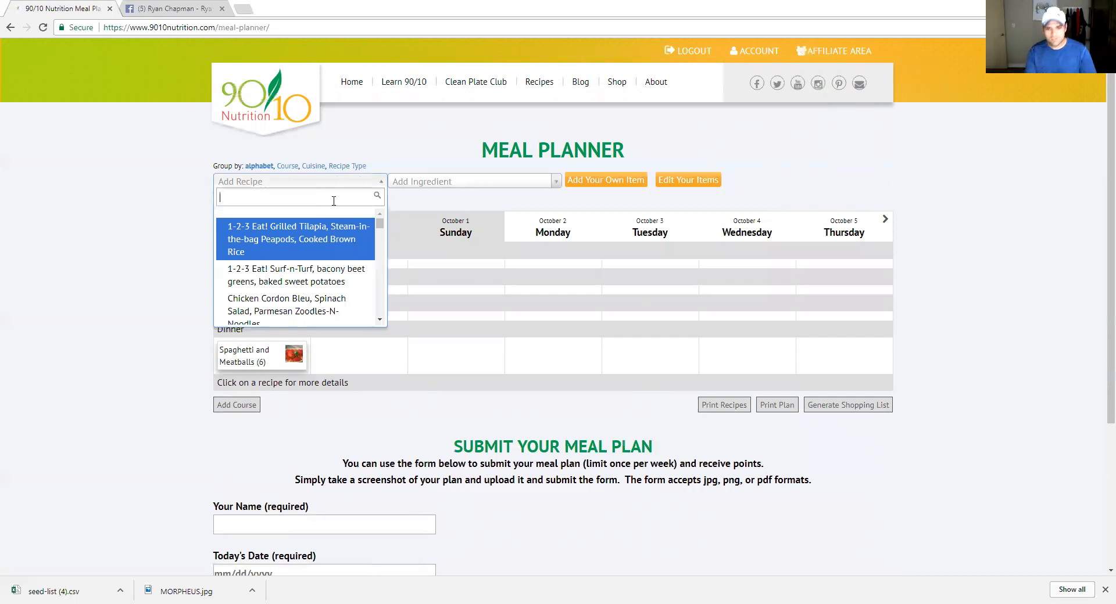
pyautogui.write('spaghett')
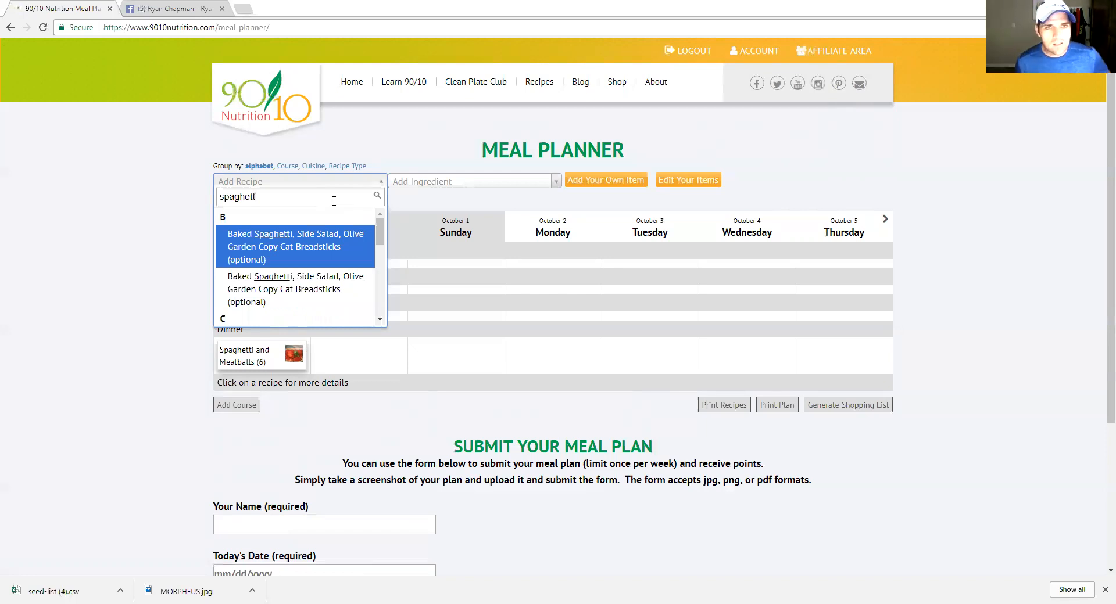
# Drag Greek Spaghetti into Sunday, October 1's dinner, beside Spaghetti and Meatballs
pyautogui.scroll(-1, 296, 258)
pyautogui.scroll(-2, 296, 257)
pyautogui.click(288, 251)
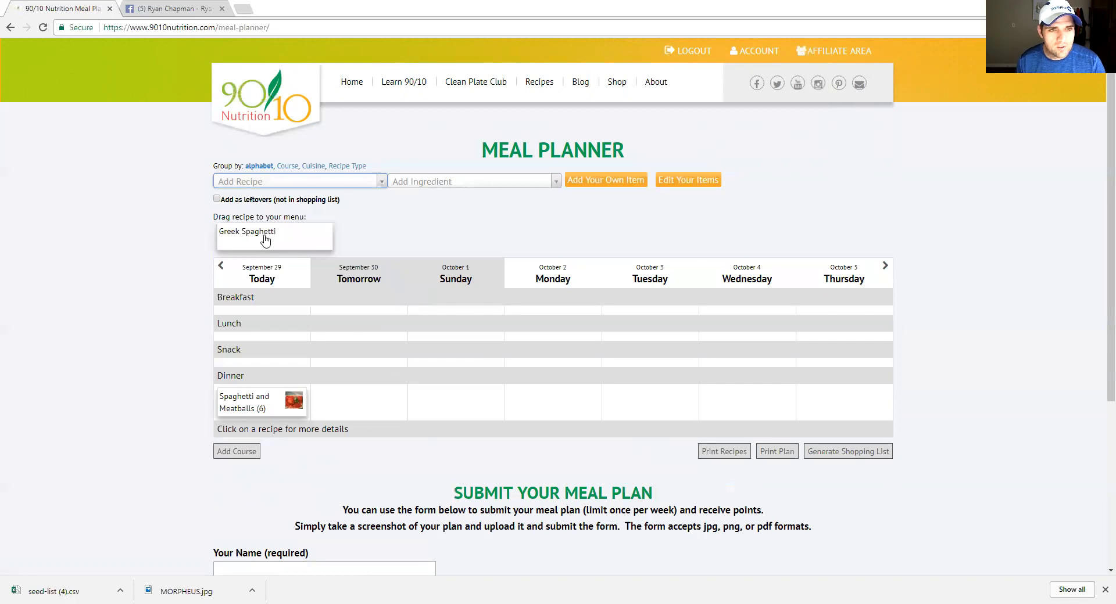
pyautogui.moveTo(266, 239); pyautogui.dragTo(445, 413)
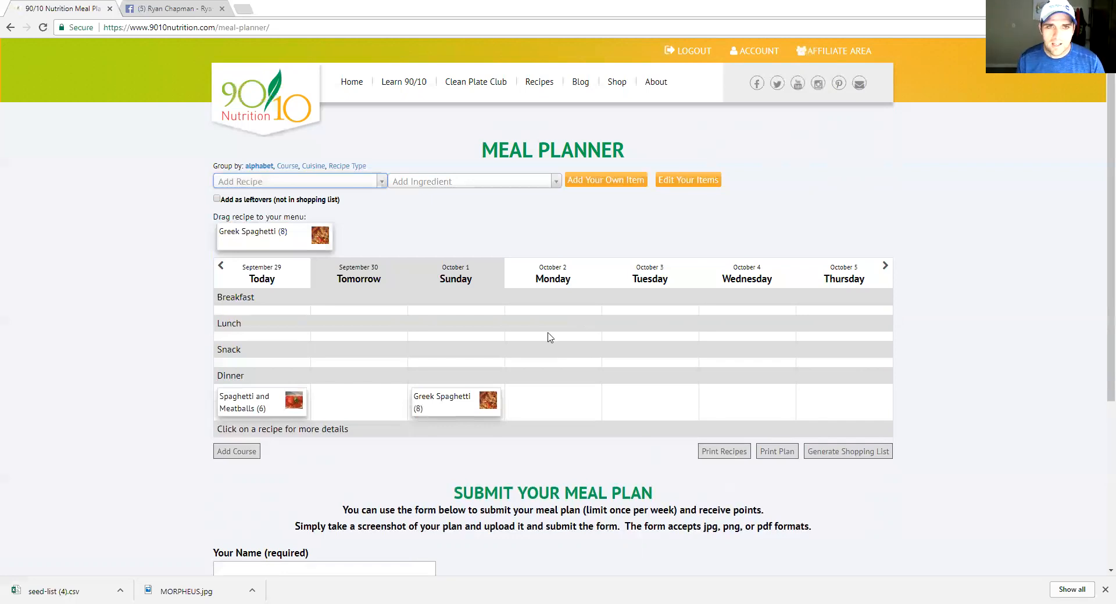
# Drop 100% Whole Grain Bread into tomorrow's lunch and set its quantity to 2x
pyautogui.click(490, 184)
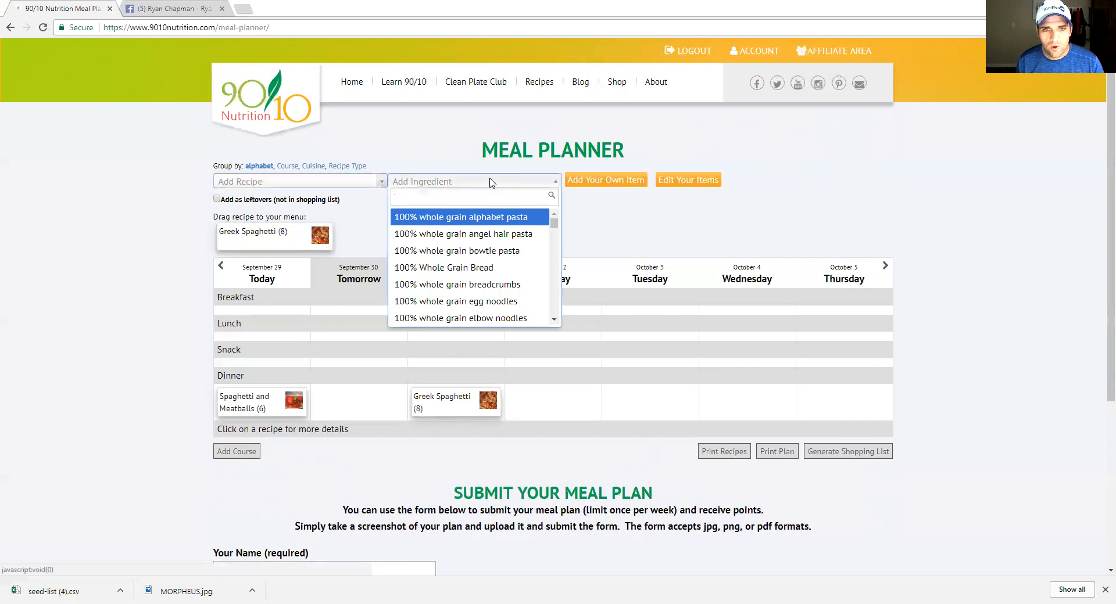
pyautogui.click(474, 268)
pyautogui.moveTo(351, 340)
pyautogui.mouseDown()
pyautogui.moveTo(351, 365)
pyautogui.moveTo(359, 355)
pyautogui.mouseUp()
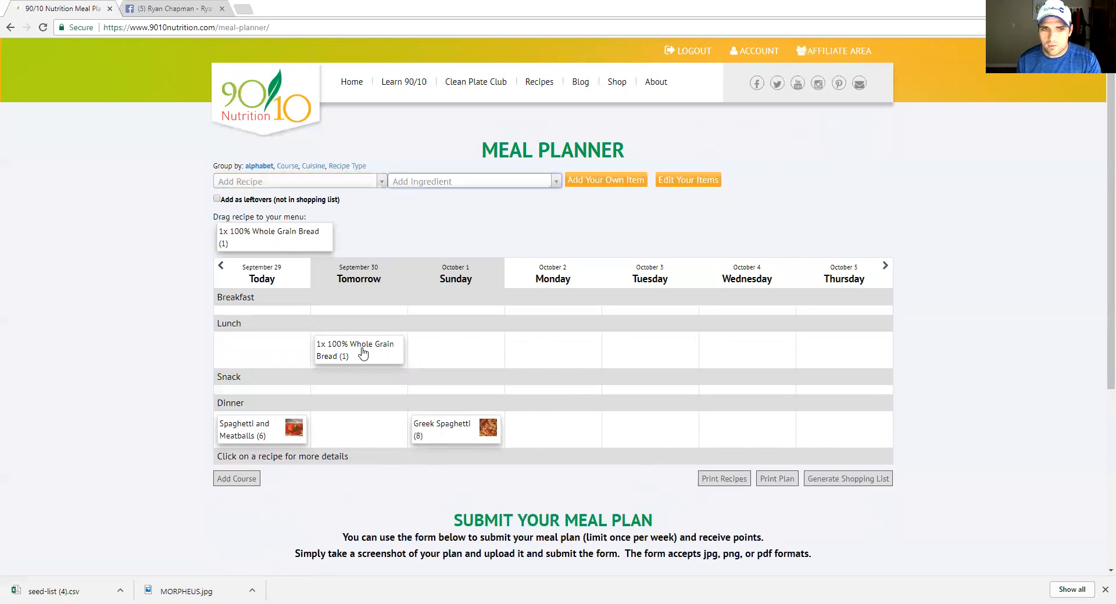
pyautogui.click(363, 353)
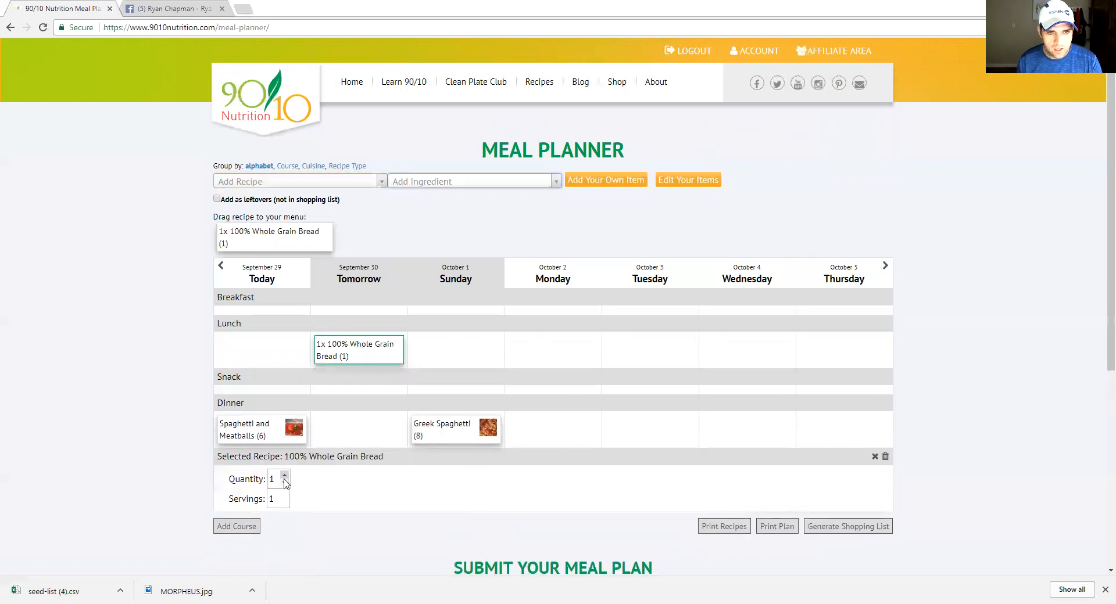
pyautogui.click(284, 475)
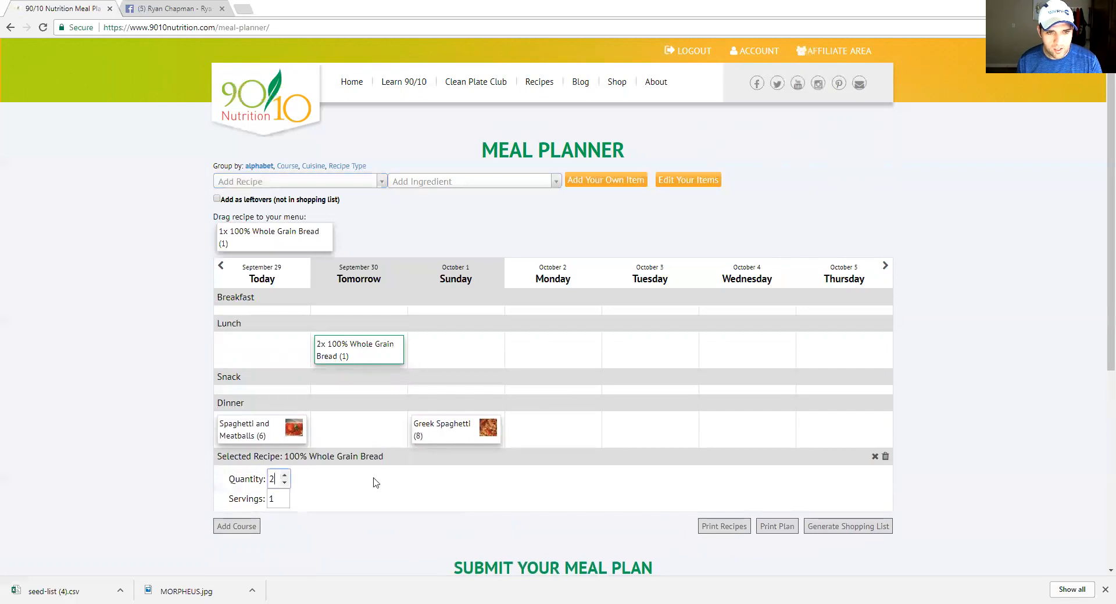
# Set Sunday's Greek Spaghetti dinner to 4 servings and close its details panel
pyautogui.click(873, 458)
pyautogui.click(473, 438)
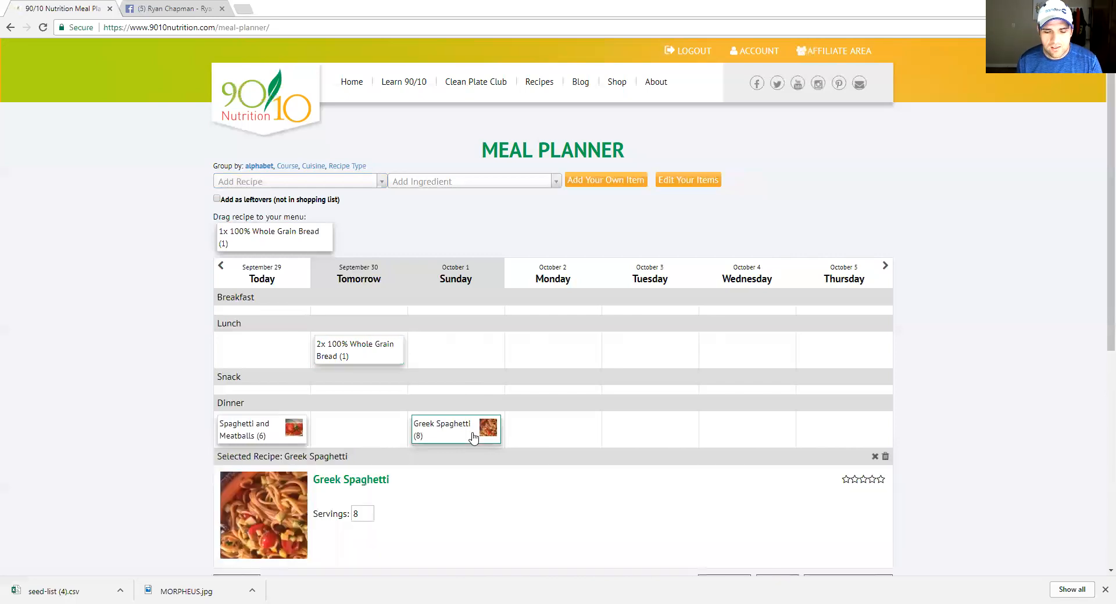
pyautogui.doubleClick(368, 516)
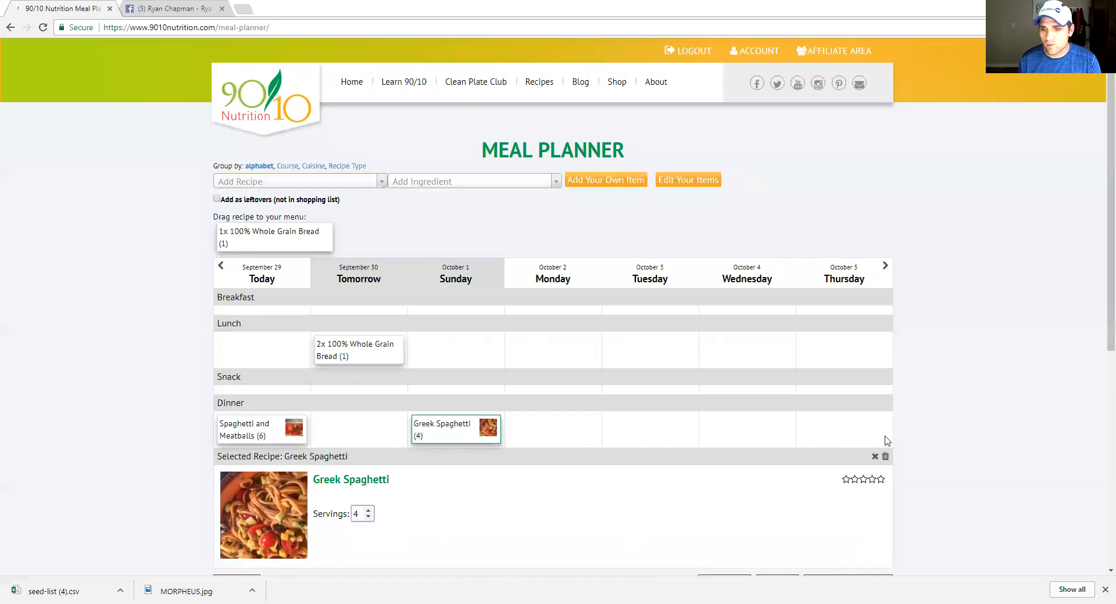
pyautogui.click(873, 459)
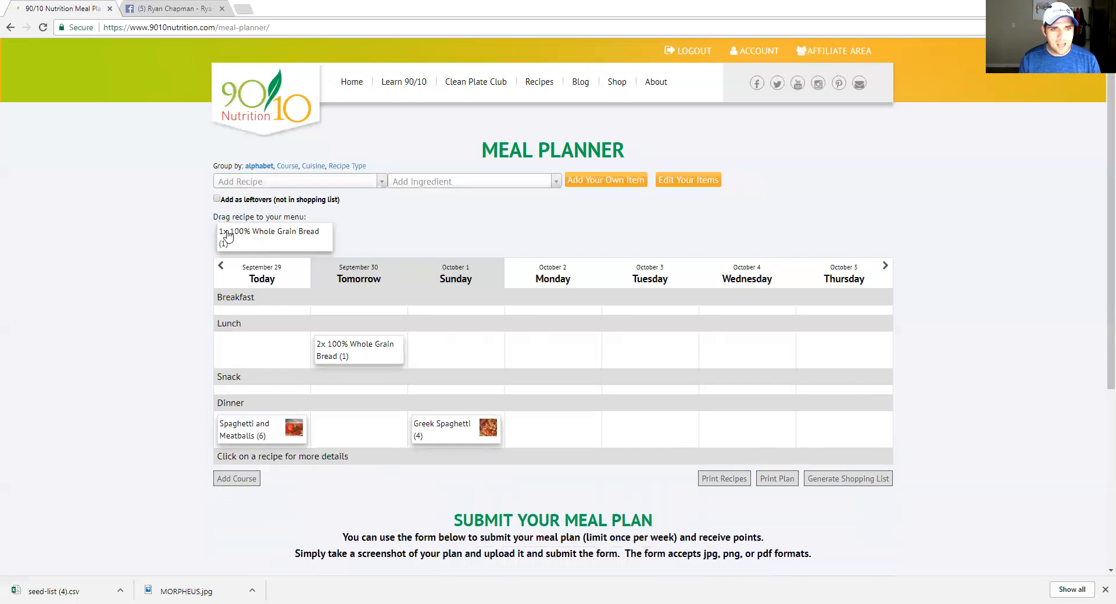
# Add 1-2-3 Eat! Surf-n-Turf as leftovers to Sunday's lunch, then scroll to the planner buttons
pyautogui.click(308, 186)
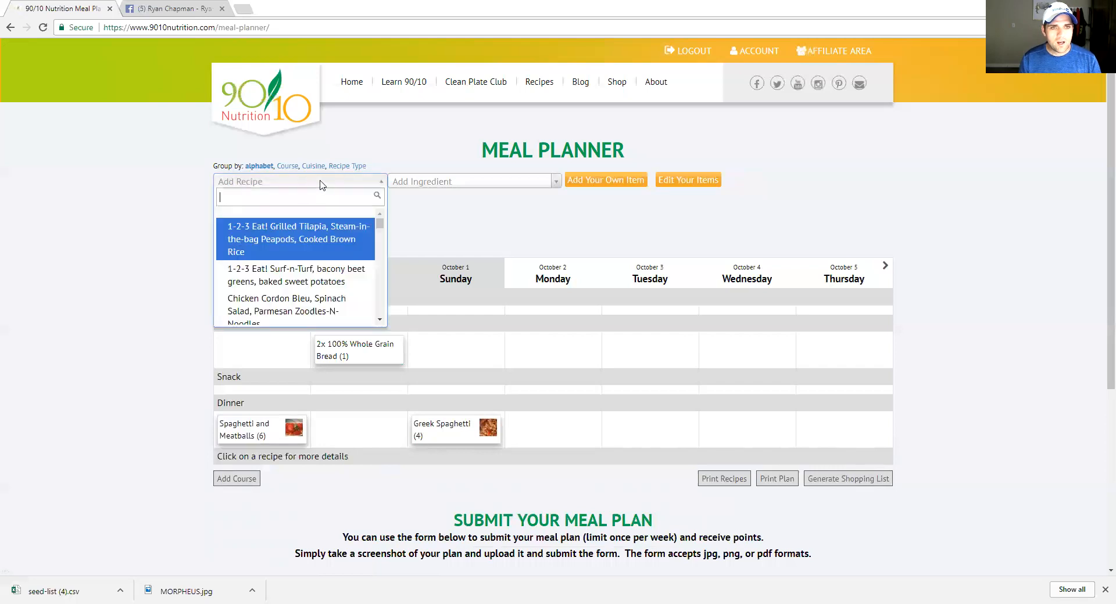
pyautogui.click(289, 274)
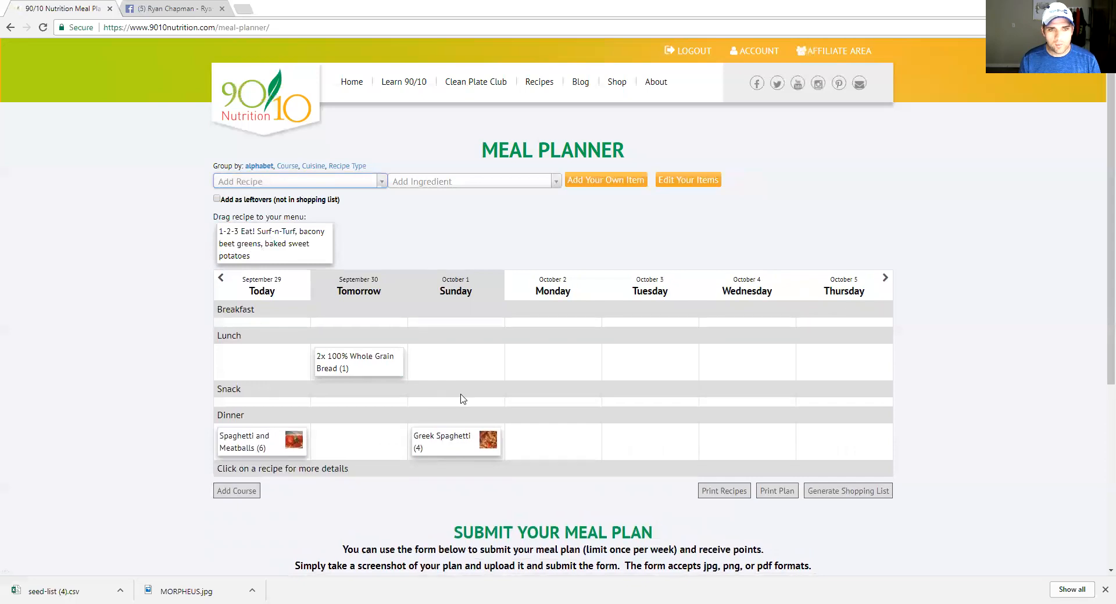
pyautogui.click(217, 199)
pyautogui.moveTo(235, 244); pyautogui.dragTo(430, 375)
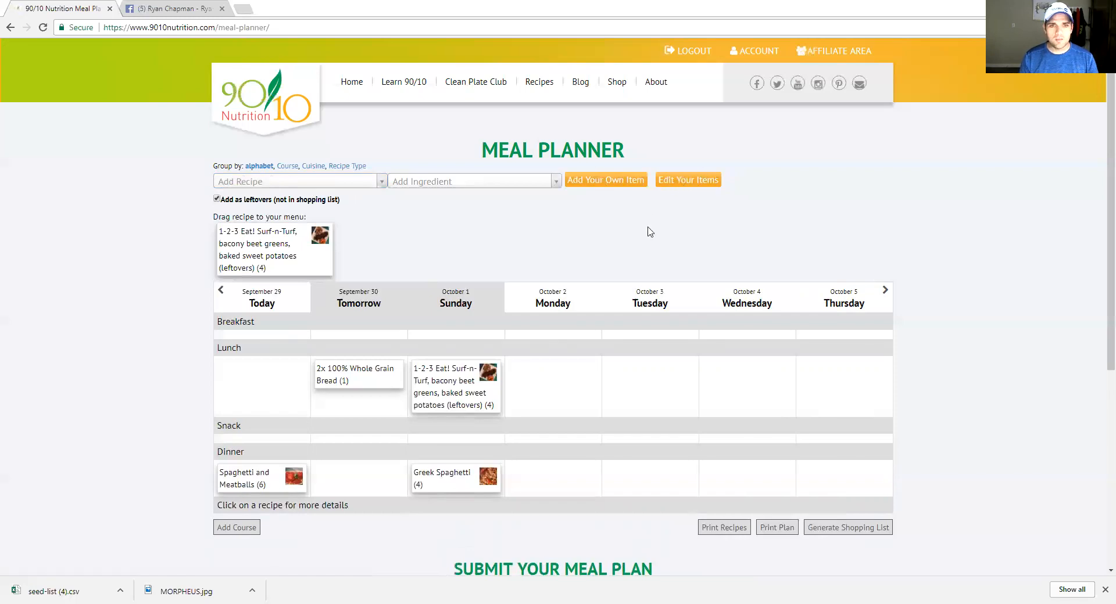
pyautogui.moveTo(485, 323)
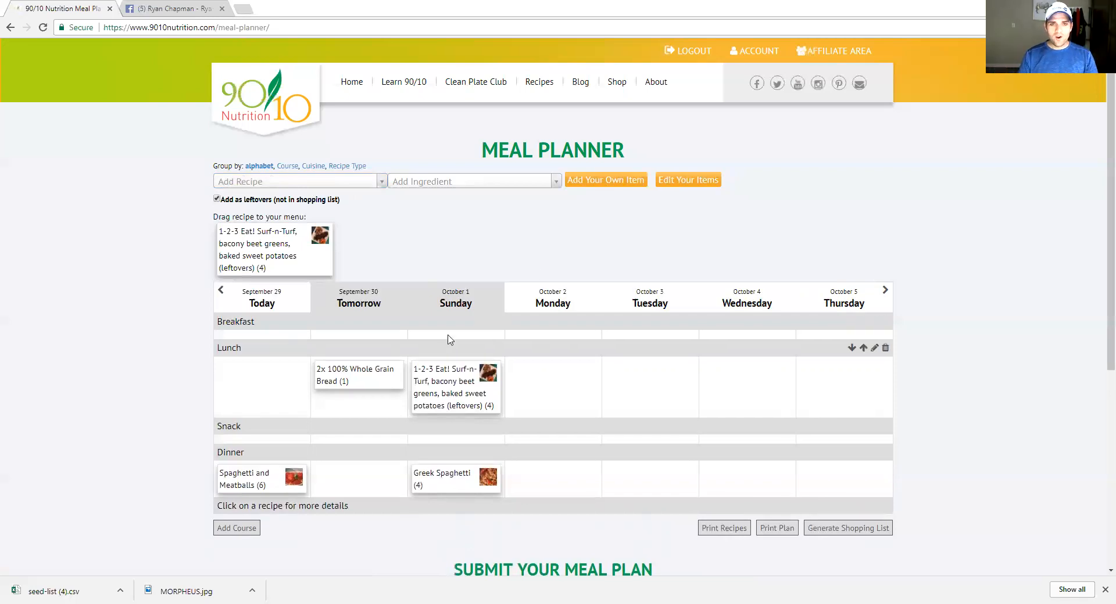
pyautogui.scroll(-3, 532, 331)
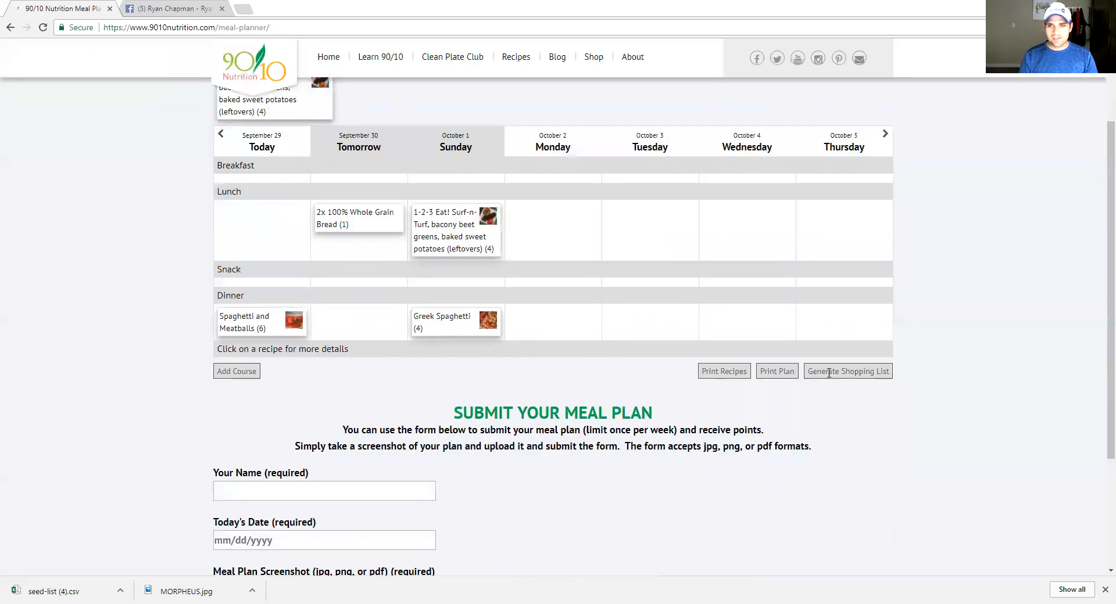
# Generate a shopping list for 2017-09-29 through 2017-10-01, picking October 1 as the end date
pyautogui.click(852, 374)
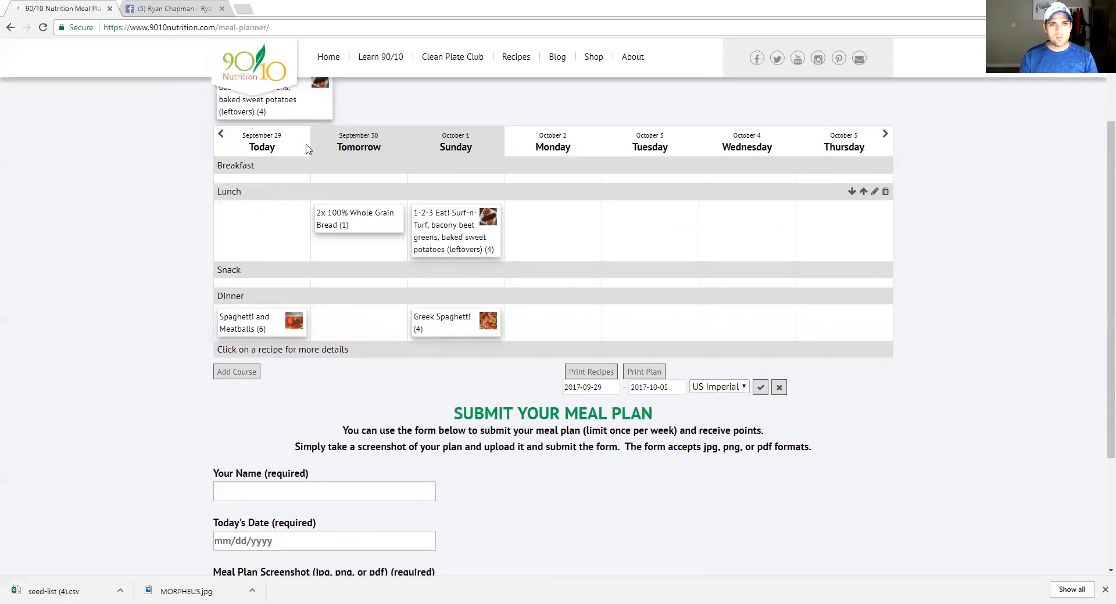
pyautogui.click(655, 384)
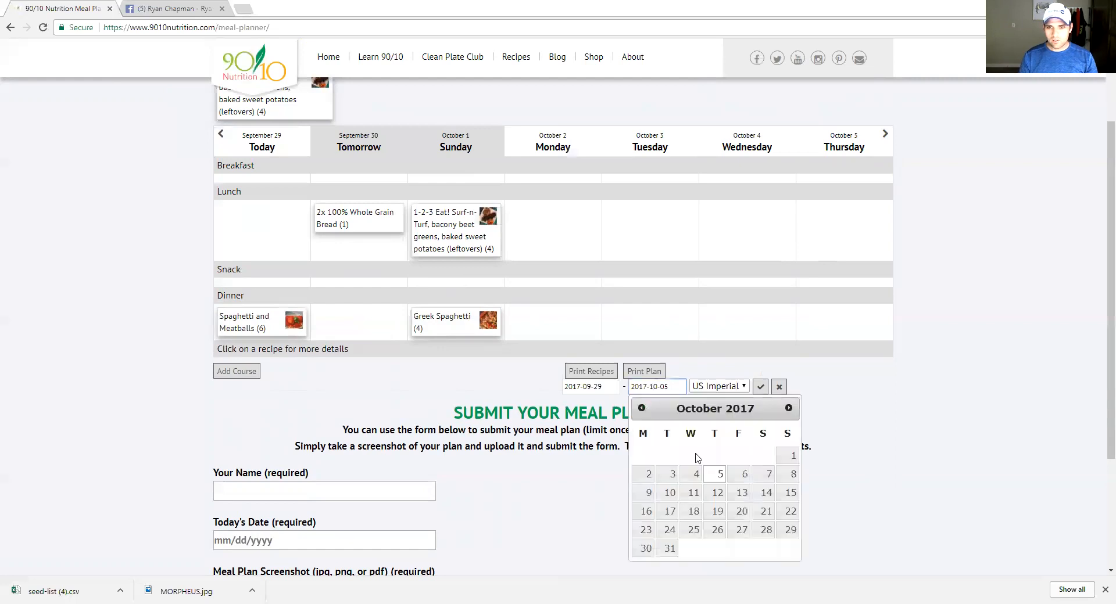
pyautogui.click(791, 457)
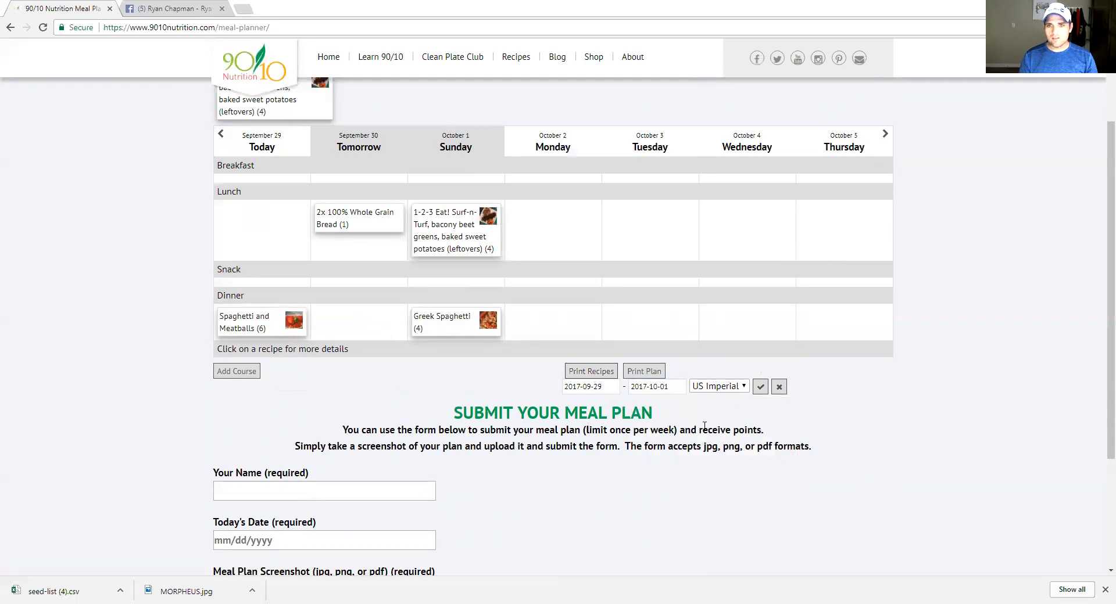
pyautogui.click(760, 387)
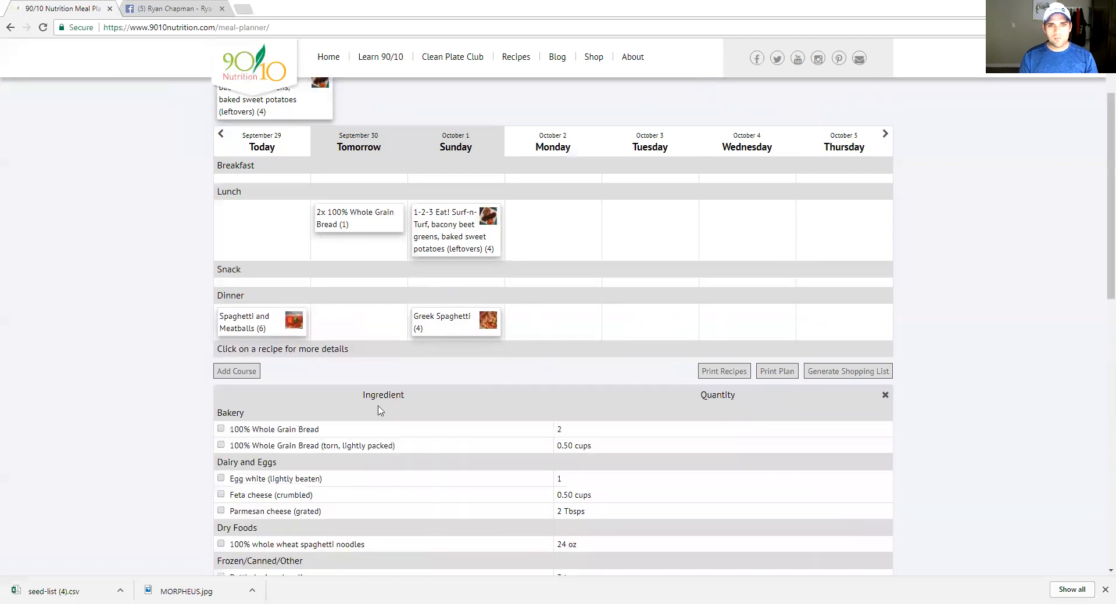
# Drag Feta cheese above Egg white so it leads the Dairy and Eggs group
pyautogui.scroll(-2, 386, 416)
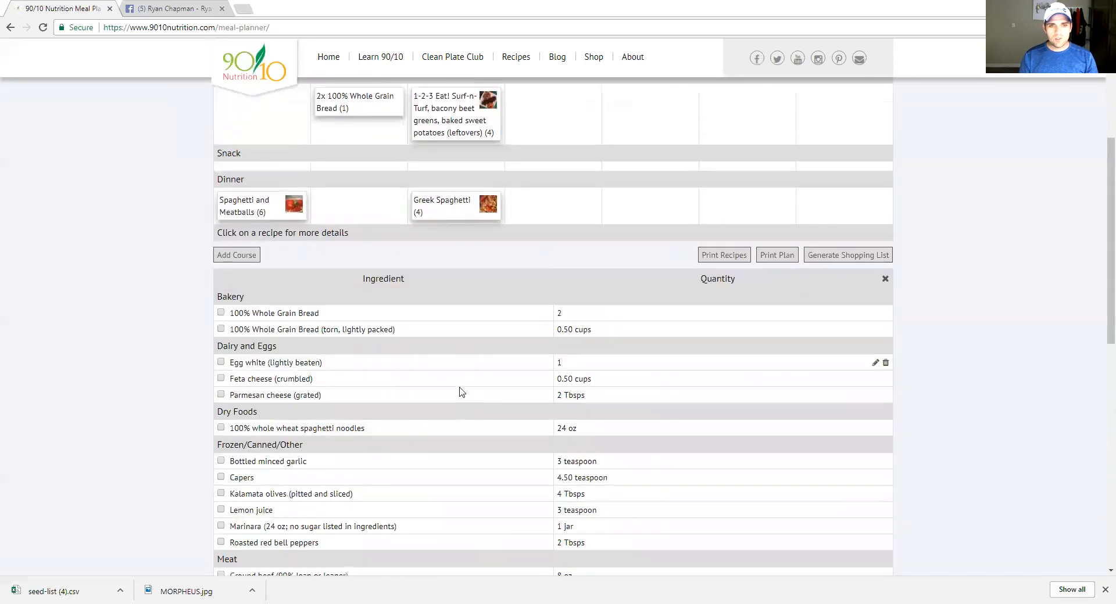
pyautogui.scroll(-2, 459, 392)
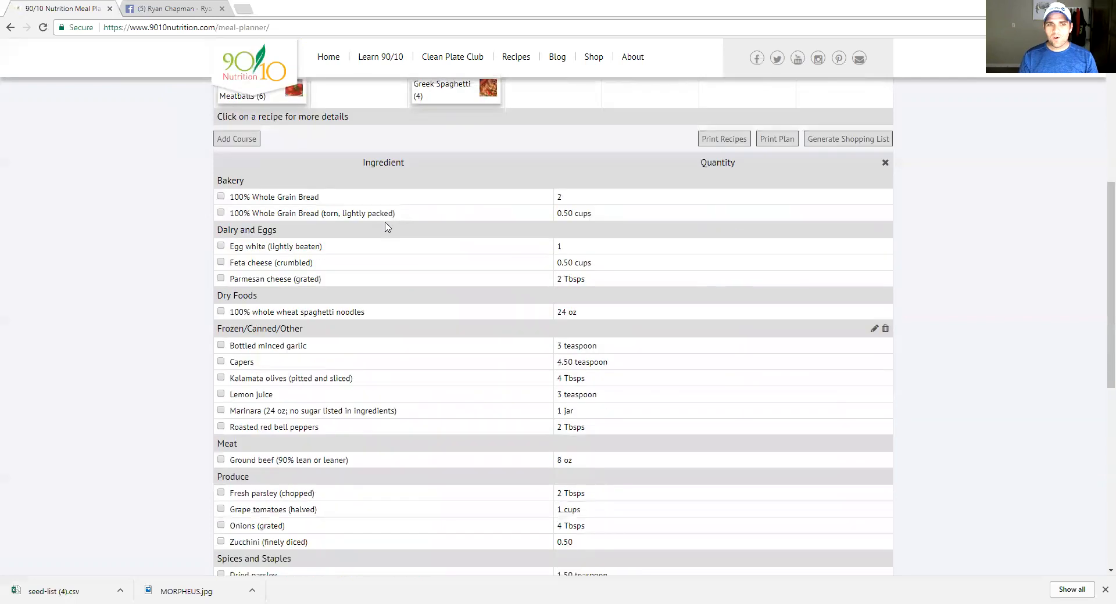
pyautogui.moveTo(303, 262)
pyautogui.mouseDown()
pyautogui.moveTo(309, 239)
pyautogui.moveTo(307, 250)
pyautogui.mouseUp()
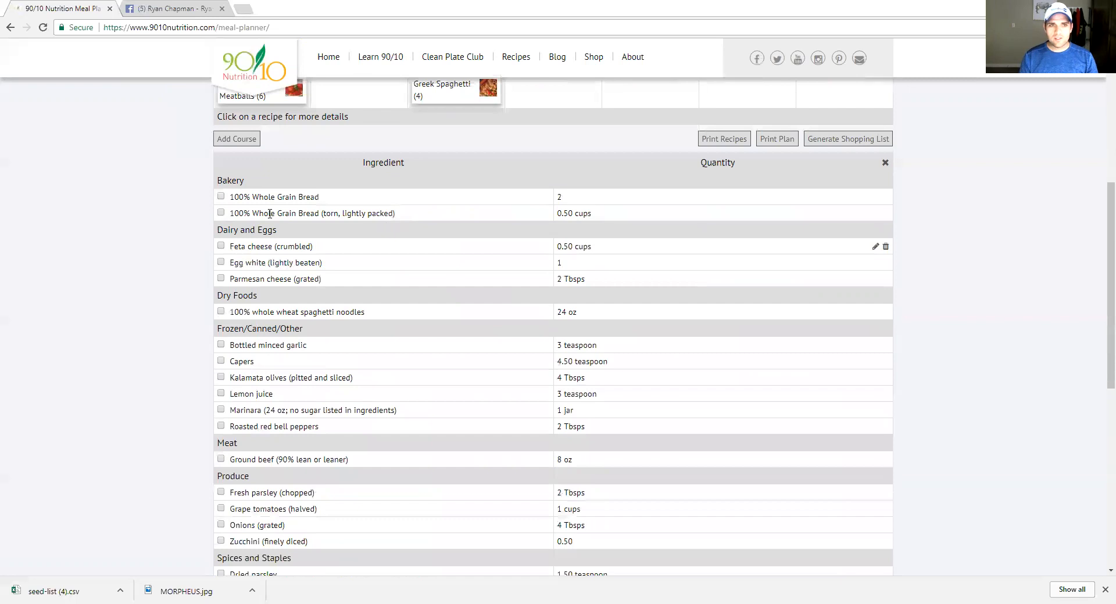
# Add a new 'lunch stuff' group to the list containing the ingredient 'bread'
pyautogui.scroll(-1, 311, 325)
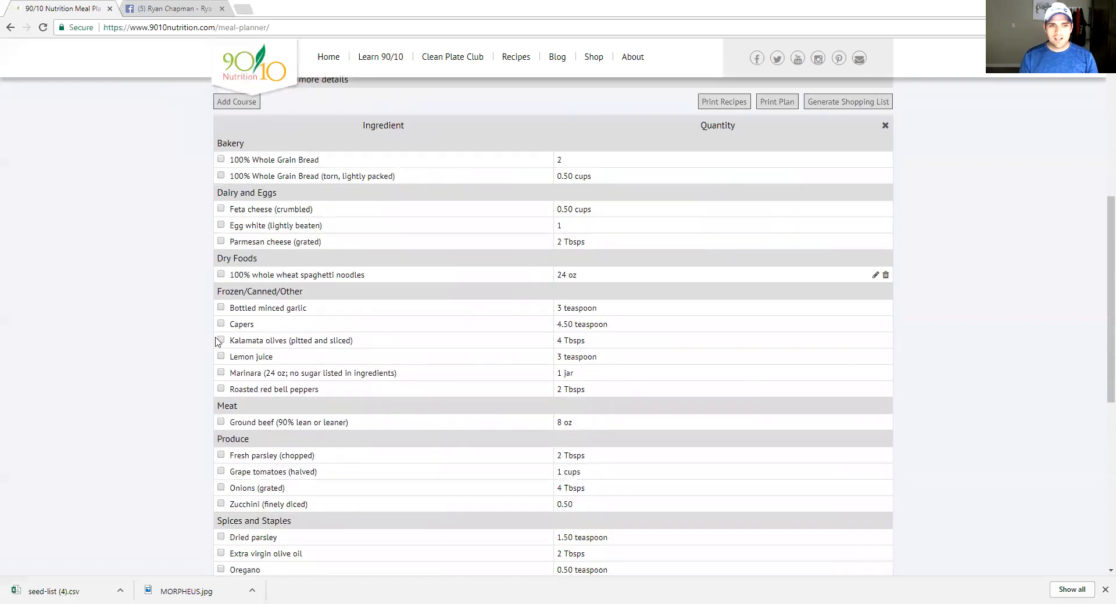
pyautogui.scroll(-2, 219, 337)
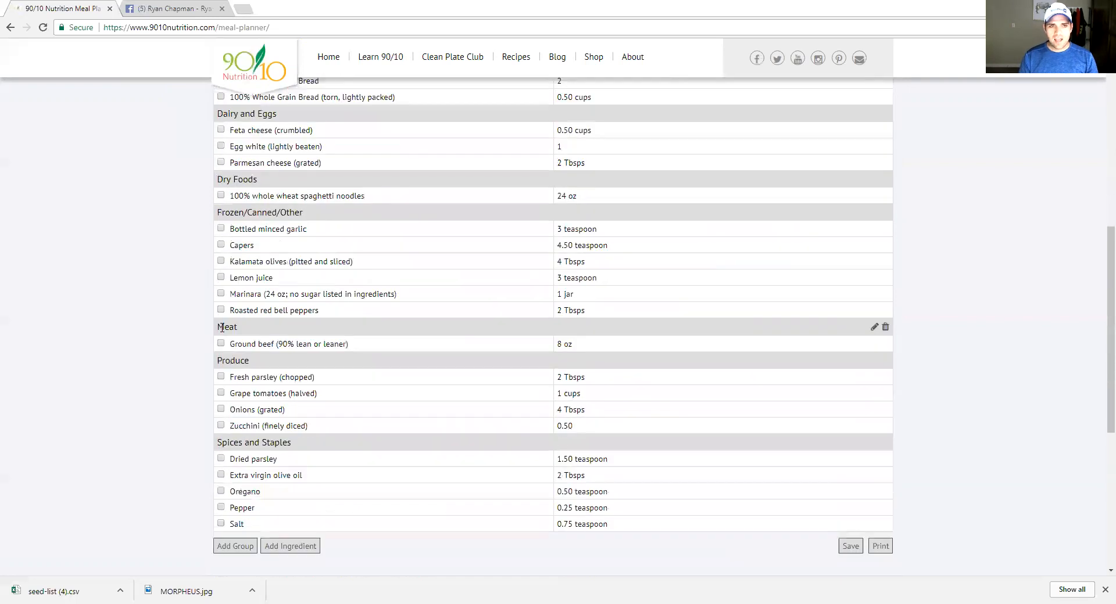
pyautogui.click(242, 546)
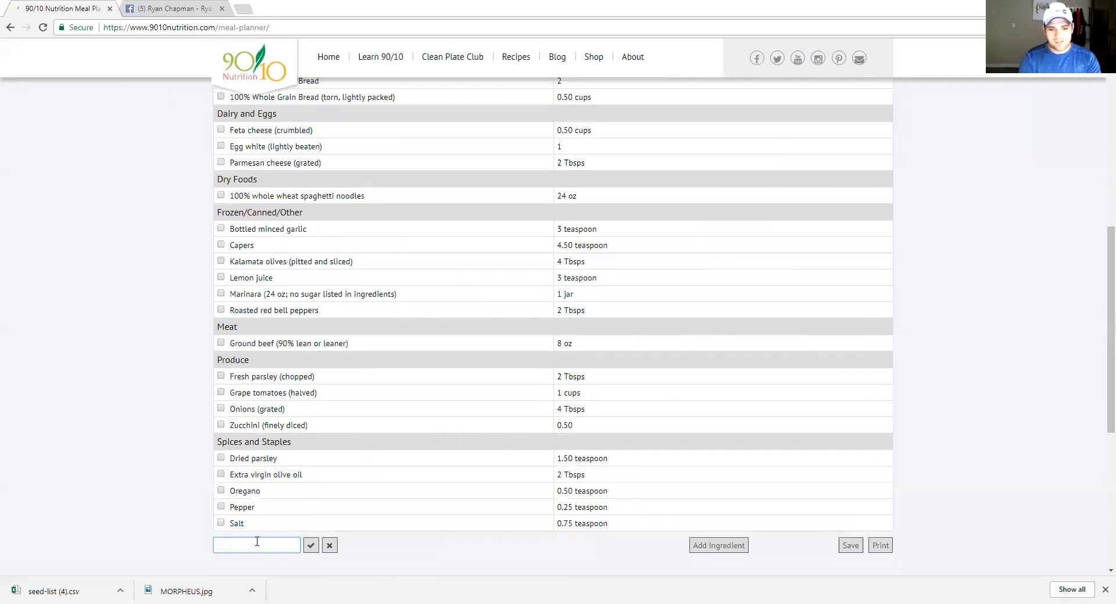
pyautogui.write('lunch stuff')
pyautogui.click(311, 545)
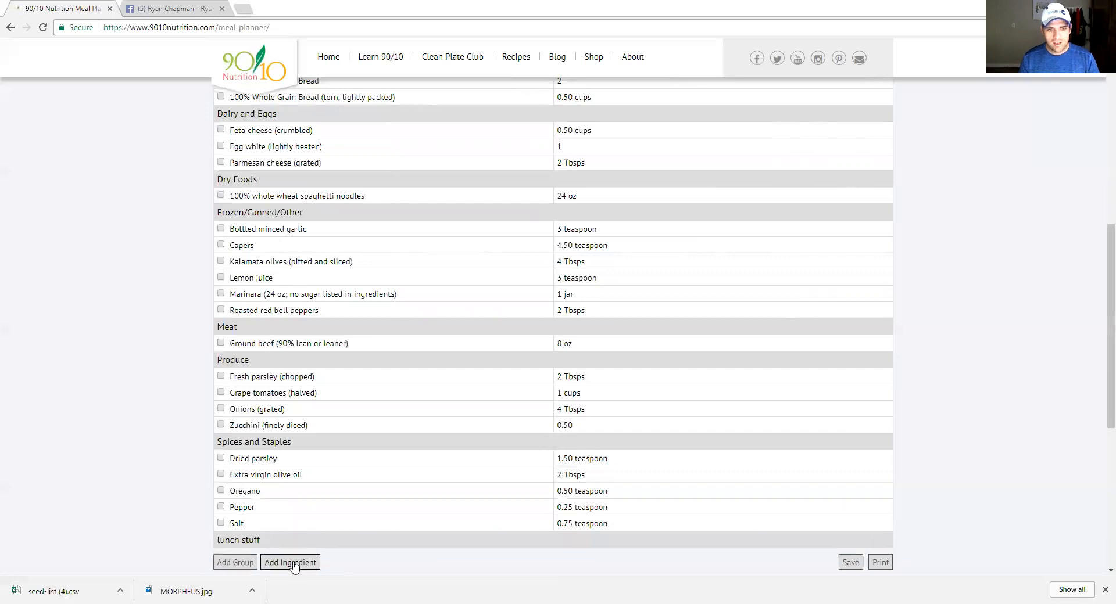
pyautogui.click(294, 563)
pyautogui.write('bread')
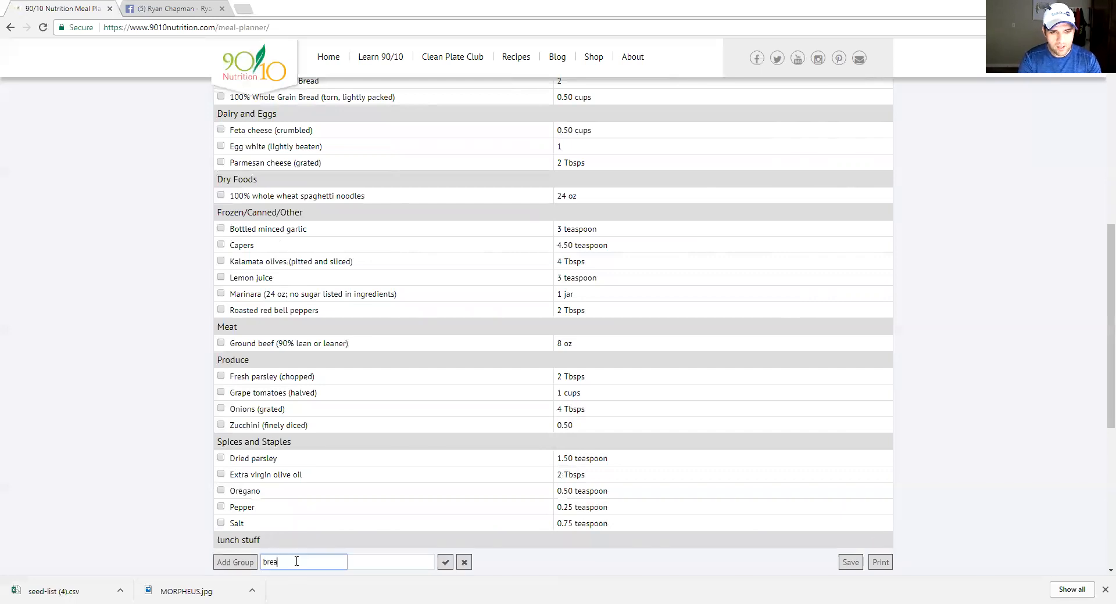
pyautogui.click(448, 564)
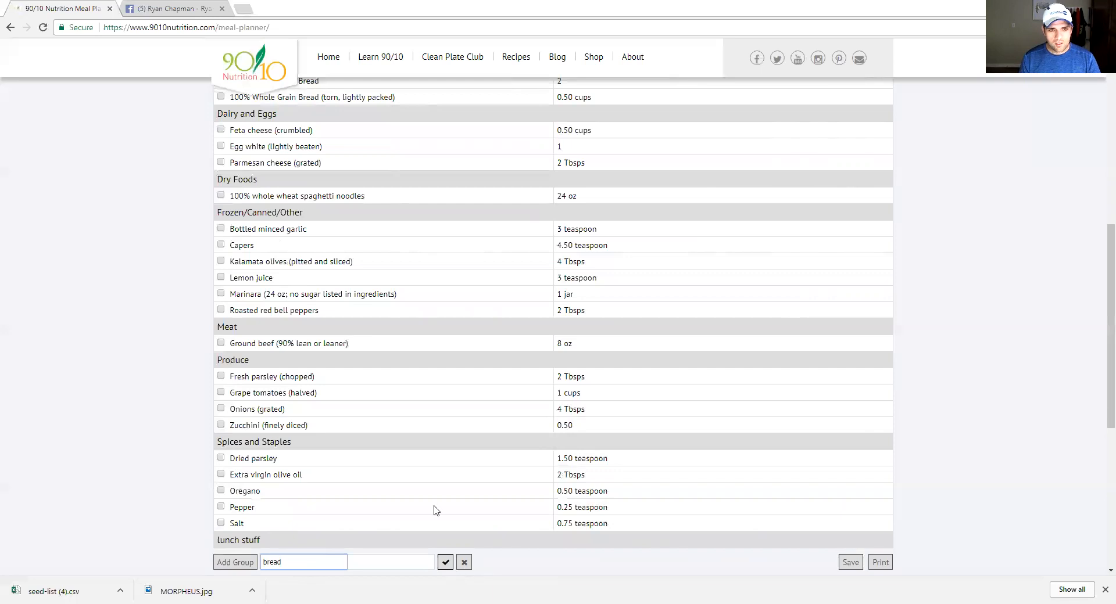
pyautogui.scroll(-2, 452, 497)
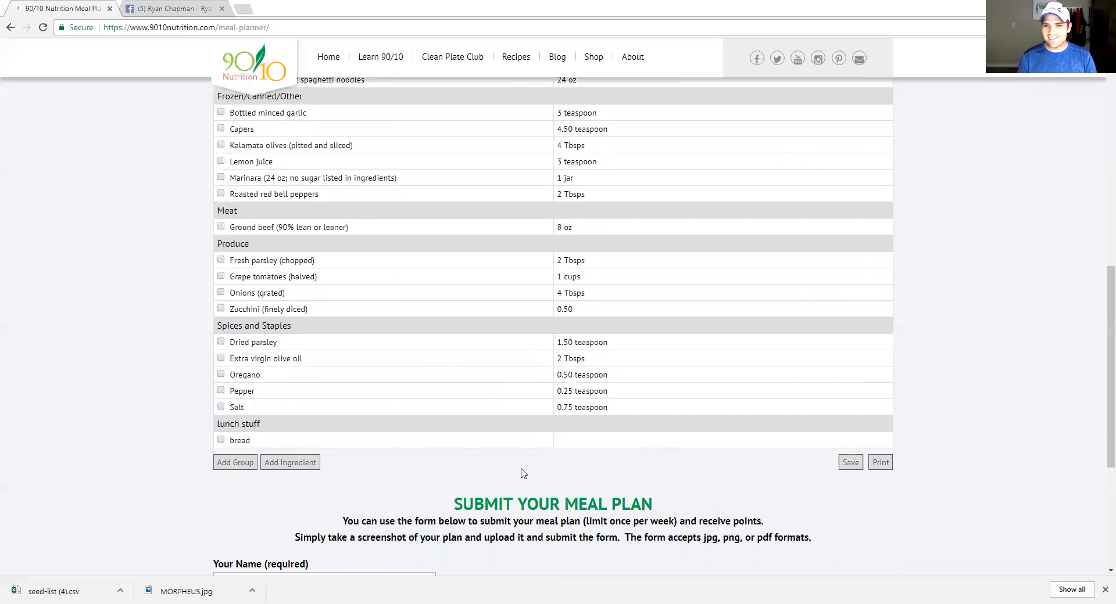
pyautogui.scroll(1, 425, 308)
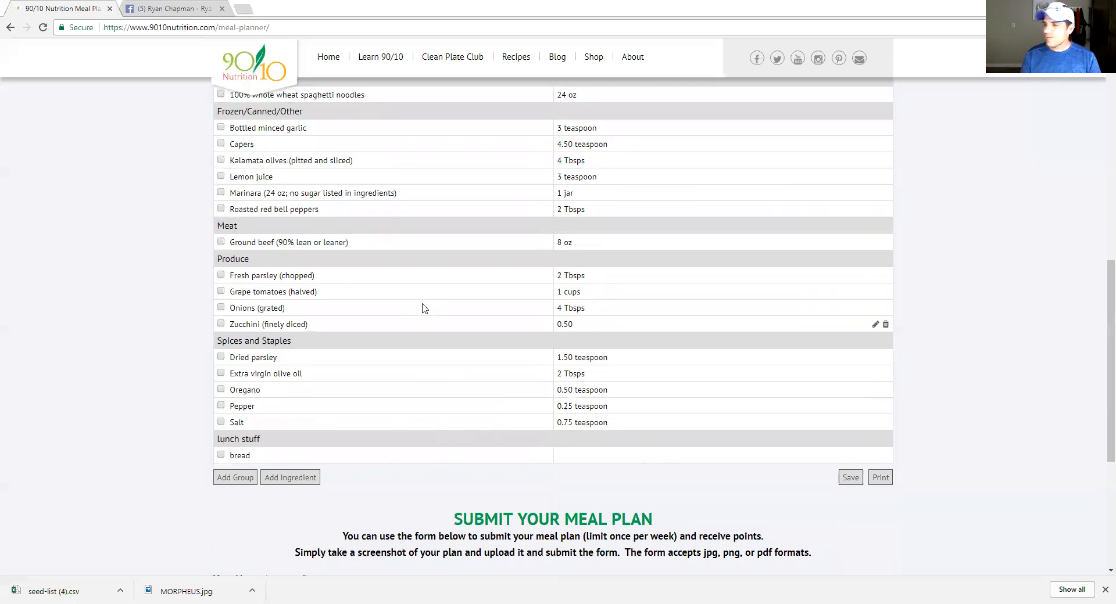
pyautogui.scroll(2, 423, 308)
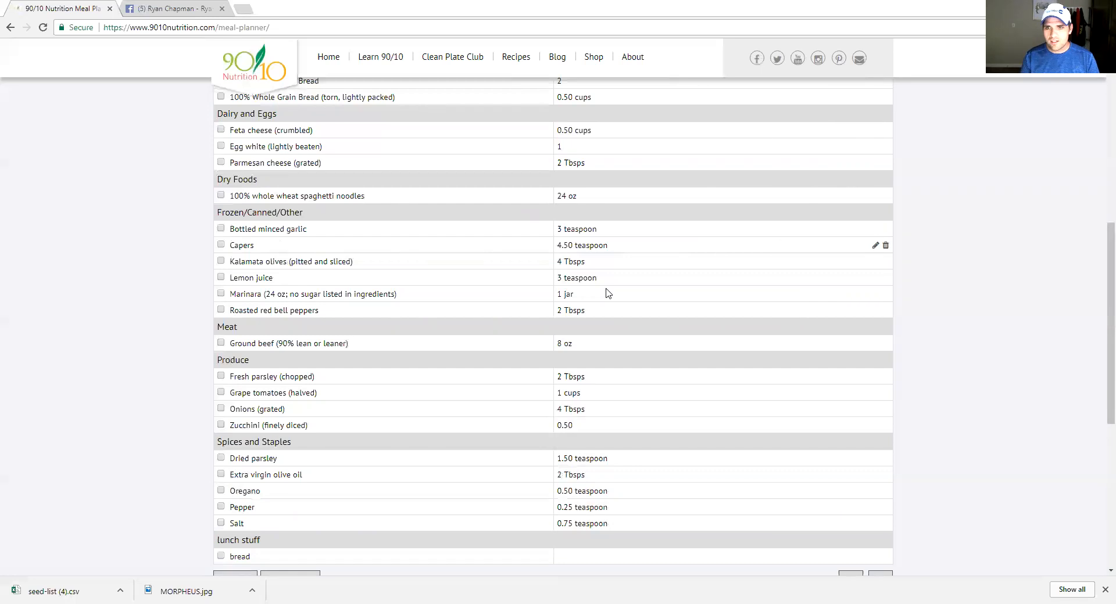
pyautogui.scroll(-1, 601, 292)
pyautogui.scroll(-1, 602, 292)
pyautogui.scroll(-1, 672, 424)
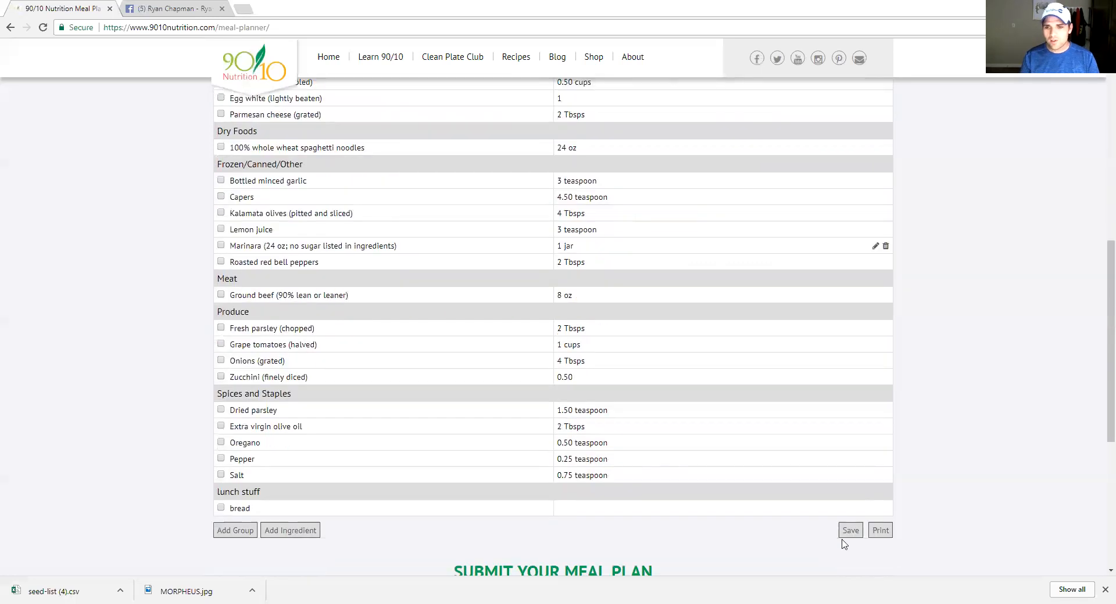
pyautogui.scroll(-1, 842, 567)
# Save the customized shopping list and email its link
pyautogui.click(849, 405)
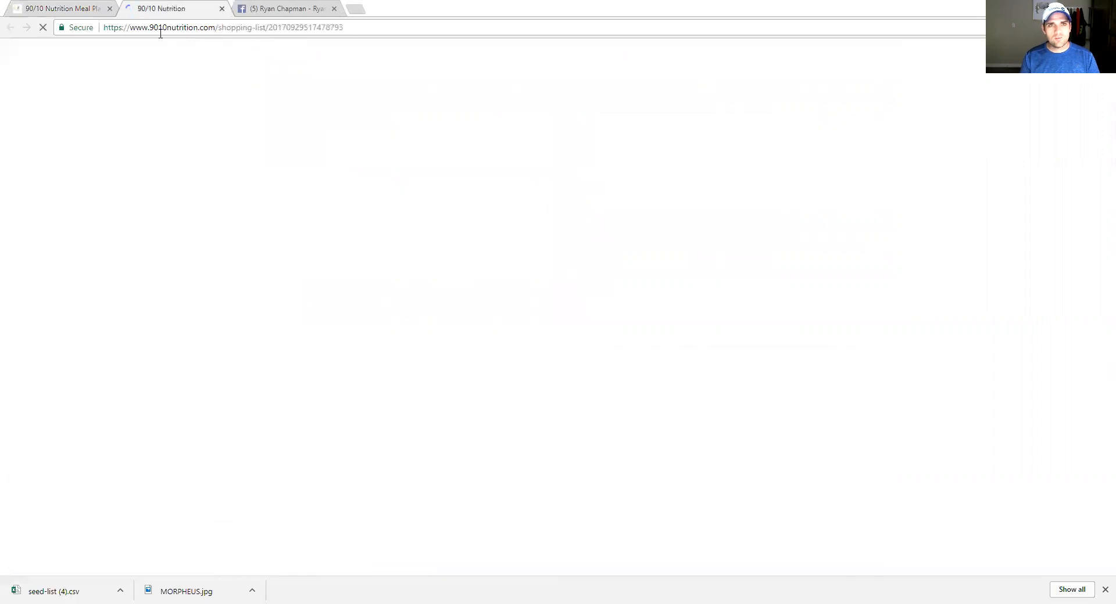
pyautogui.click(104, 89)
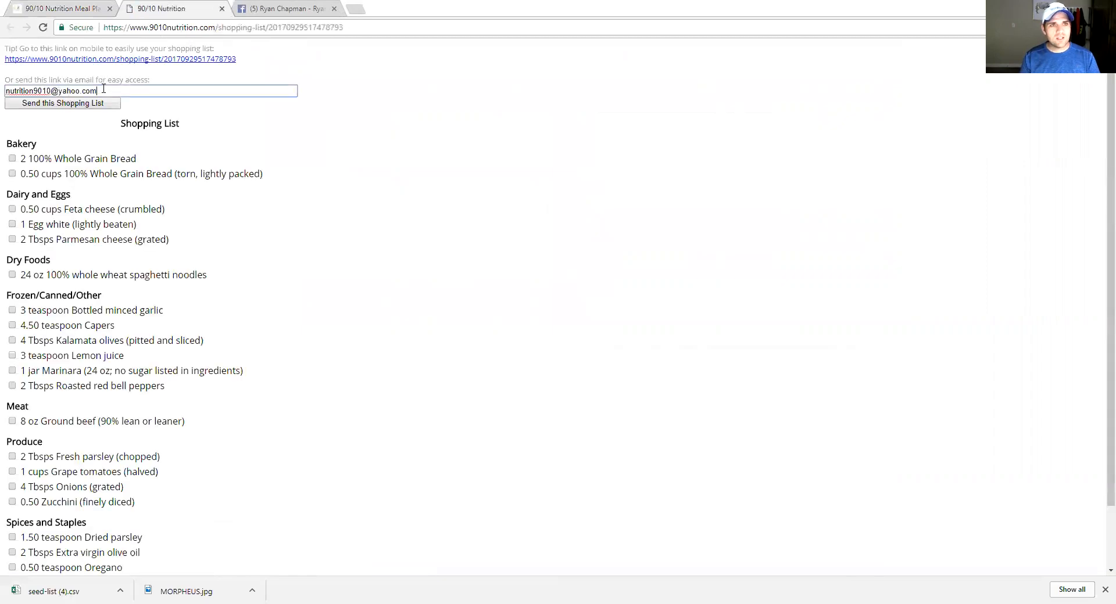
pyautogui.click(64, 106)
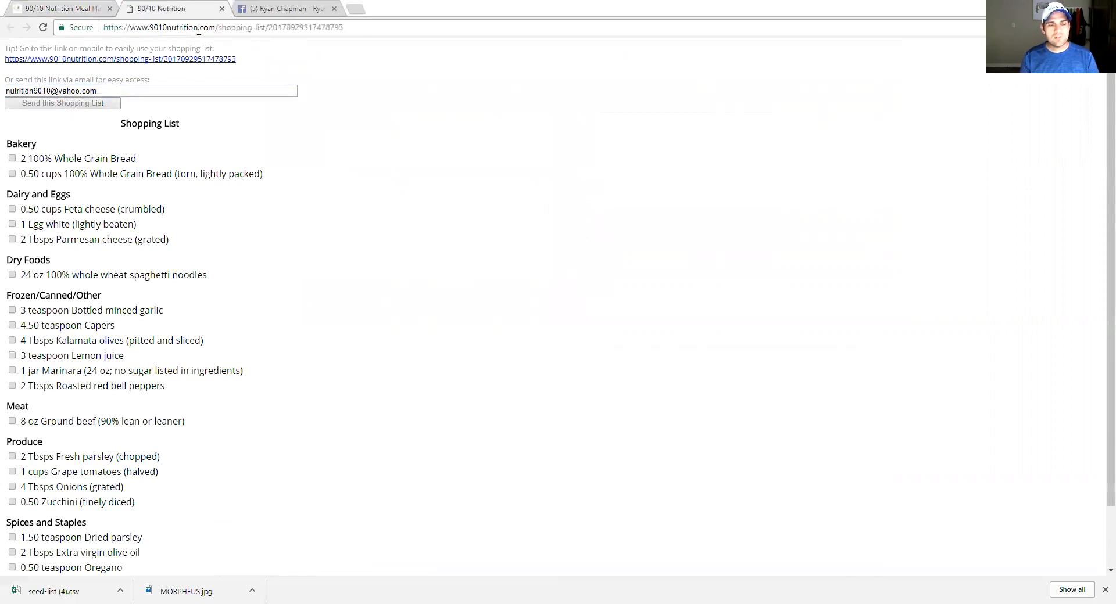
# Check off both whole grain bread items, Feta cheese and Egg white on the shopping list
pyautogui.scroll(-3, 209, 96)
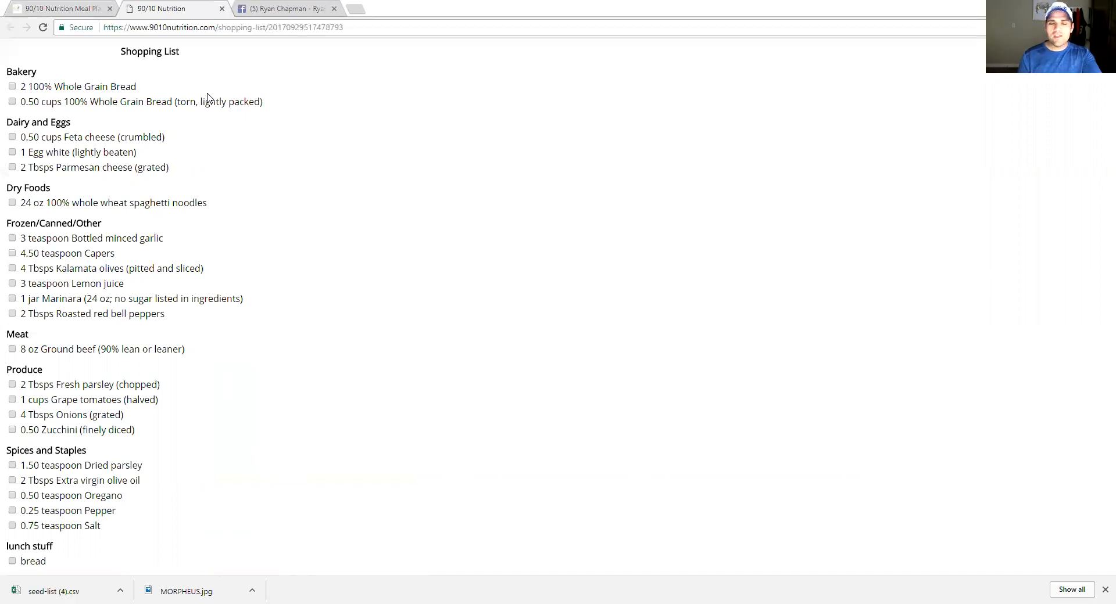
pyautogui.click(12, 87)
pyautogui.click(12, 103)
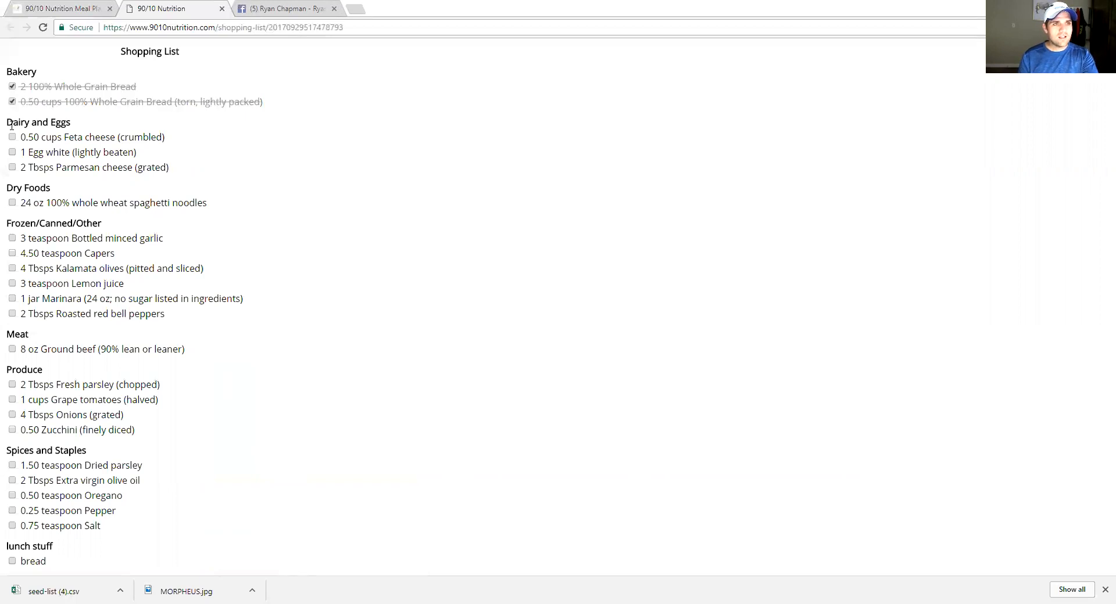
pyautogui.click(11, 138)
pyautogui.click(12, 152)
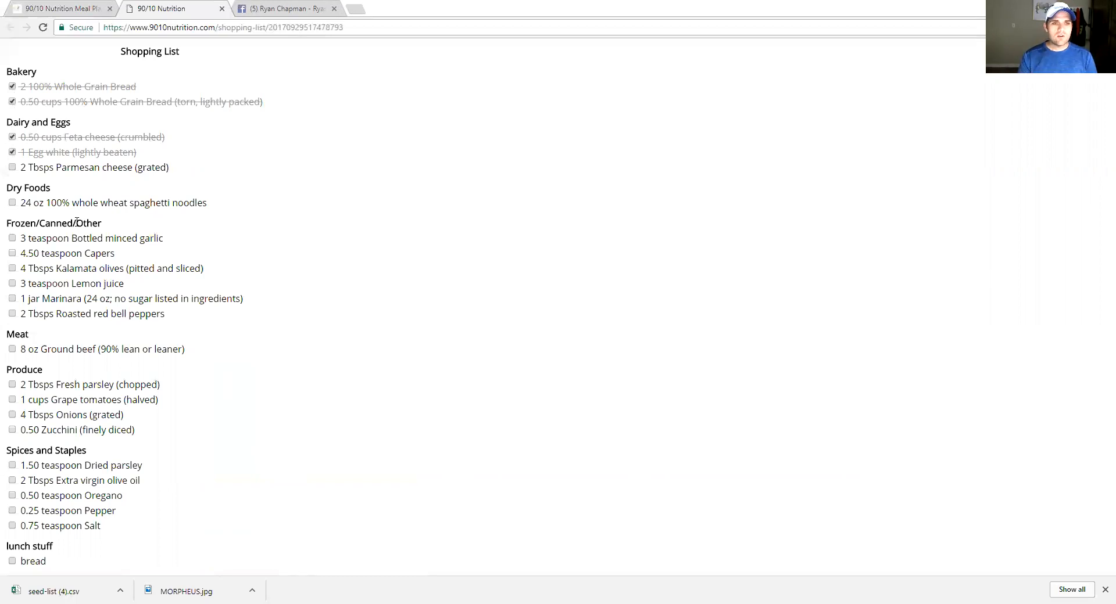
# Return to the Meal Planner tab, leaving the shopping list open separately
pyautogui.click(49, 12)
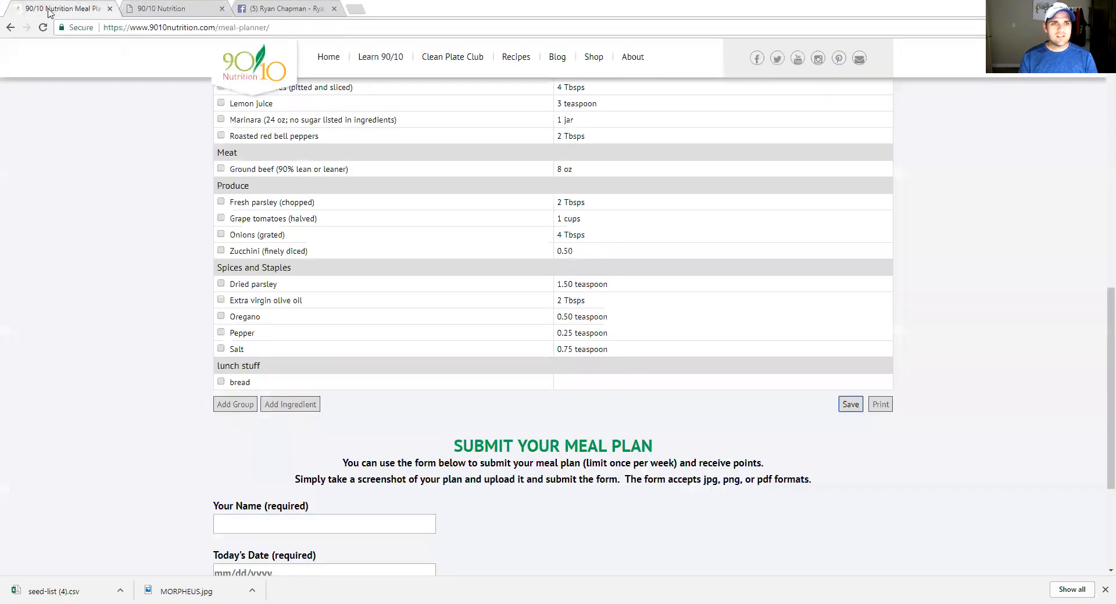
pyautogui.scroll(5, 314, 283)
pyautogui.scroll(7, 317, 284)
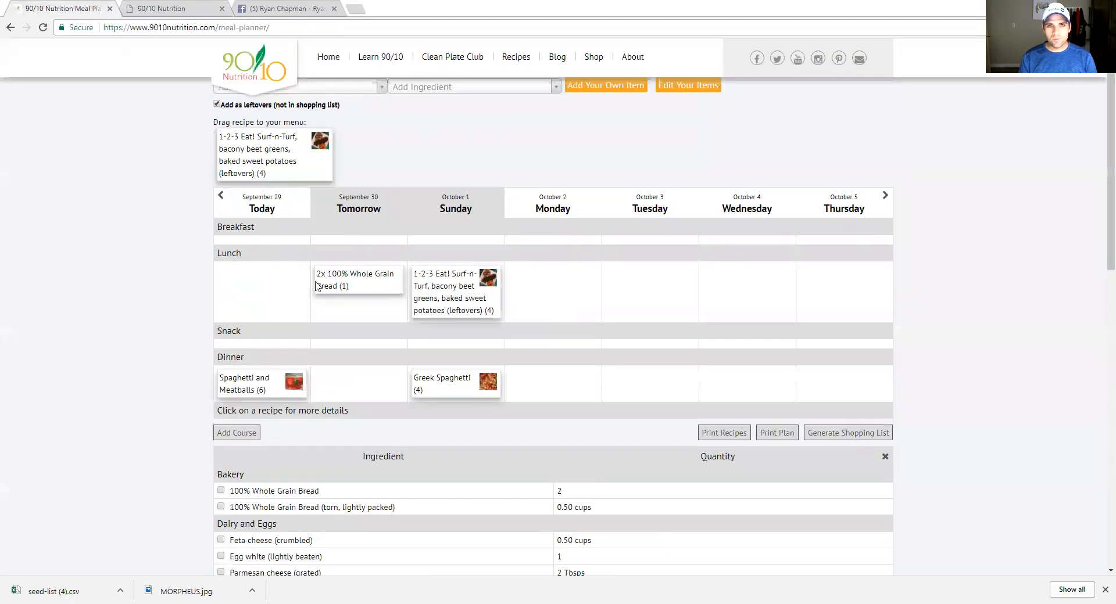